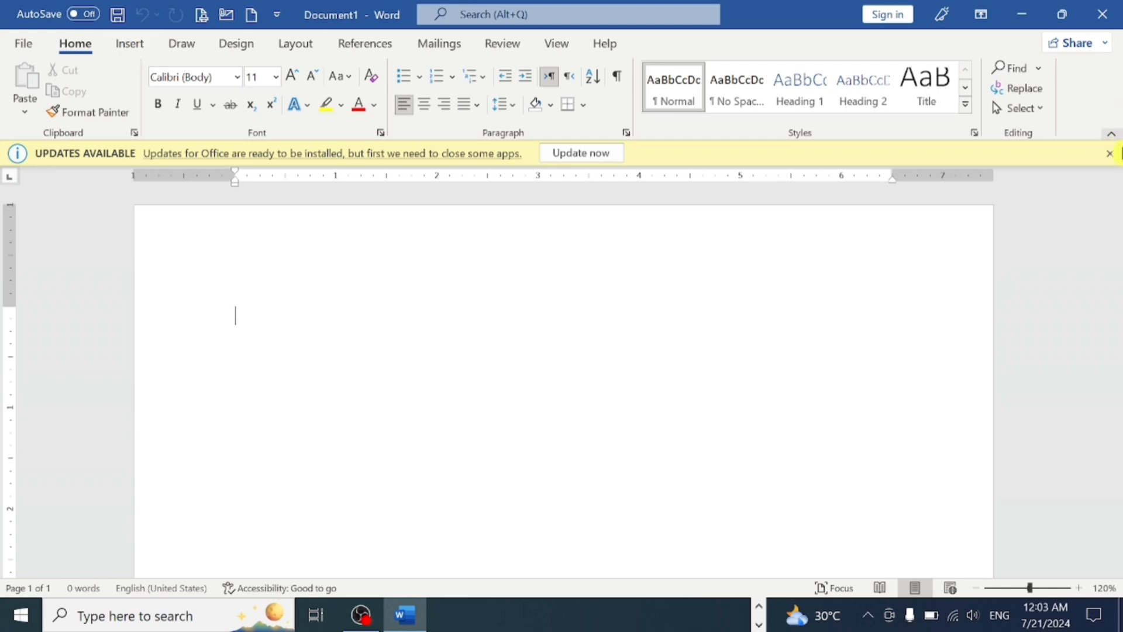
- Dismiss the Office update notice and fill the blank document with sample paragraphs using =RAND()
{"action": "left_click", "coordinate": [1110, 154]}
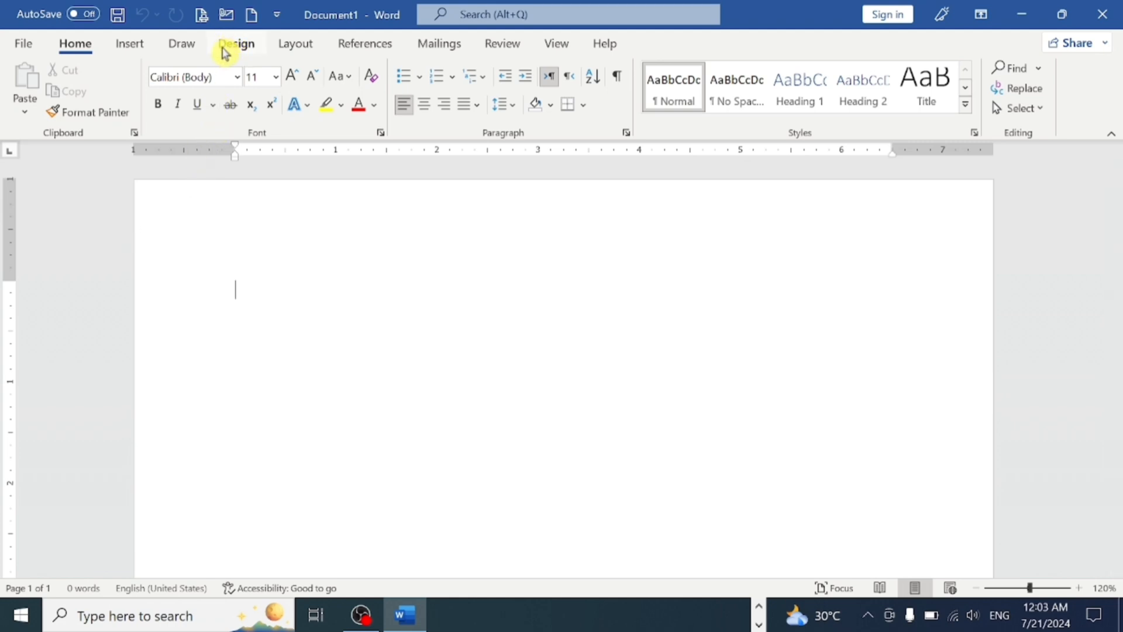
{"action": "left_click", "coordinate": [182, 44]}
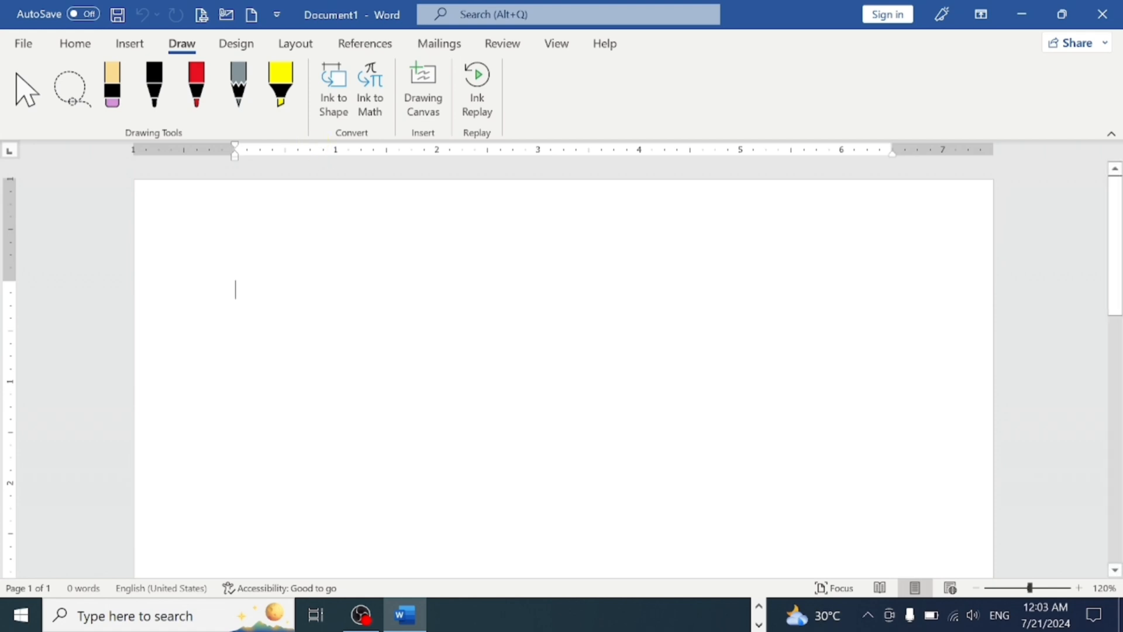
{"action": "type", "text": "="}
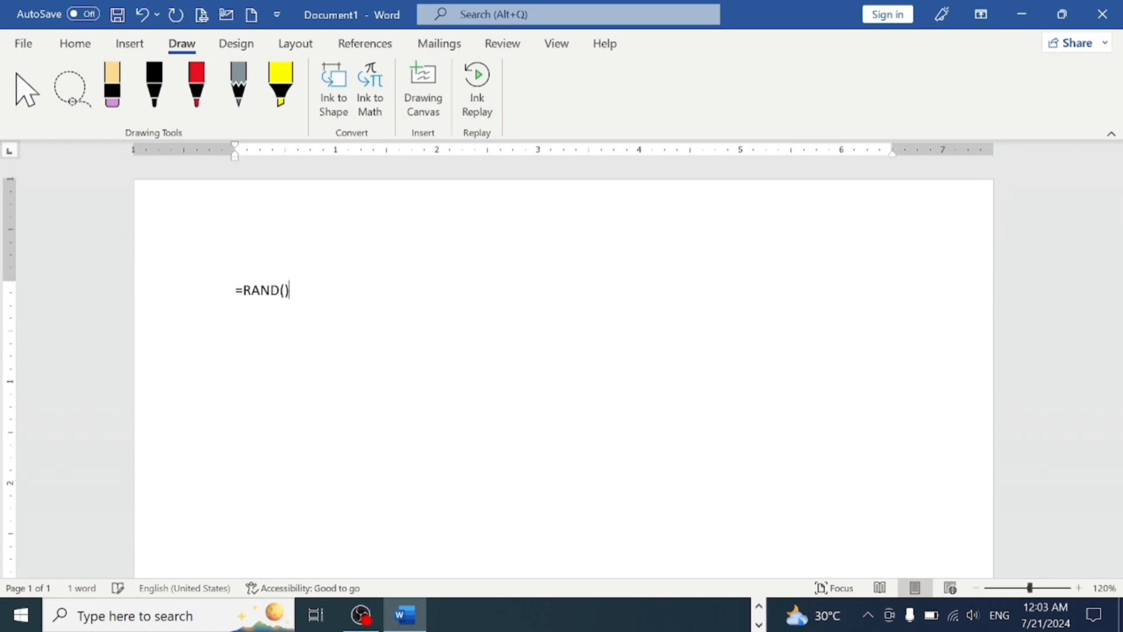
{"action": "type", "text": "RAND()"}
{"action": "key", "text": "Return"}
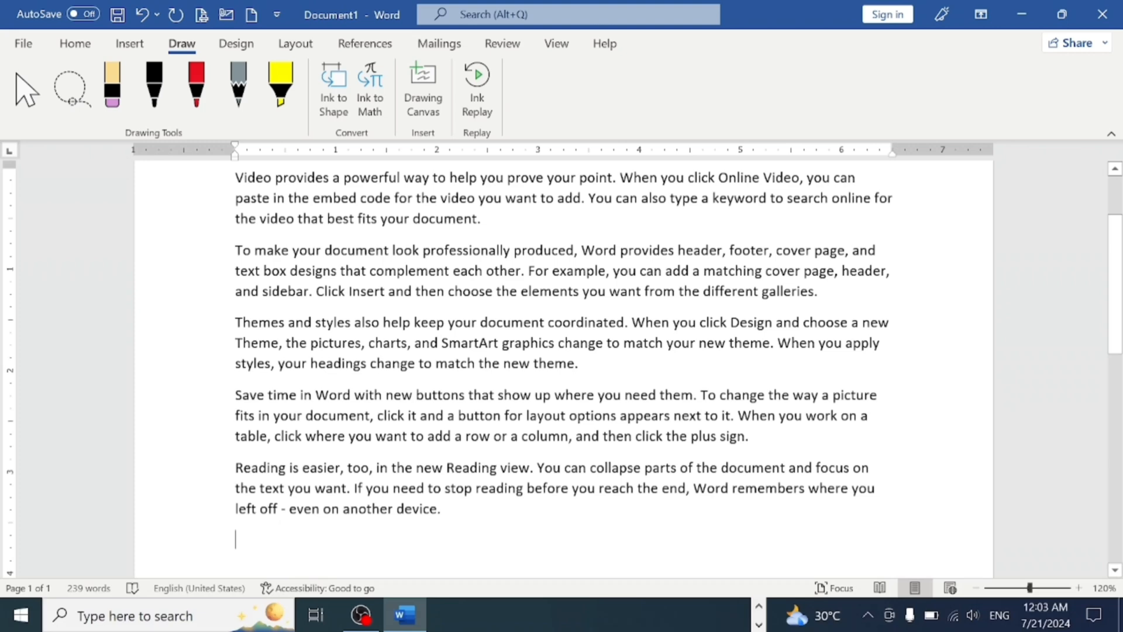
{"action": "scroll", "coordinate": [564, 374], "scroll_direction": "up", "scroll_amount": 2}
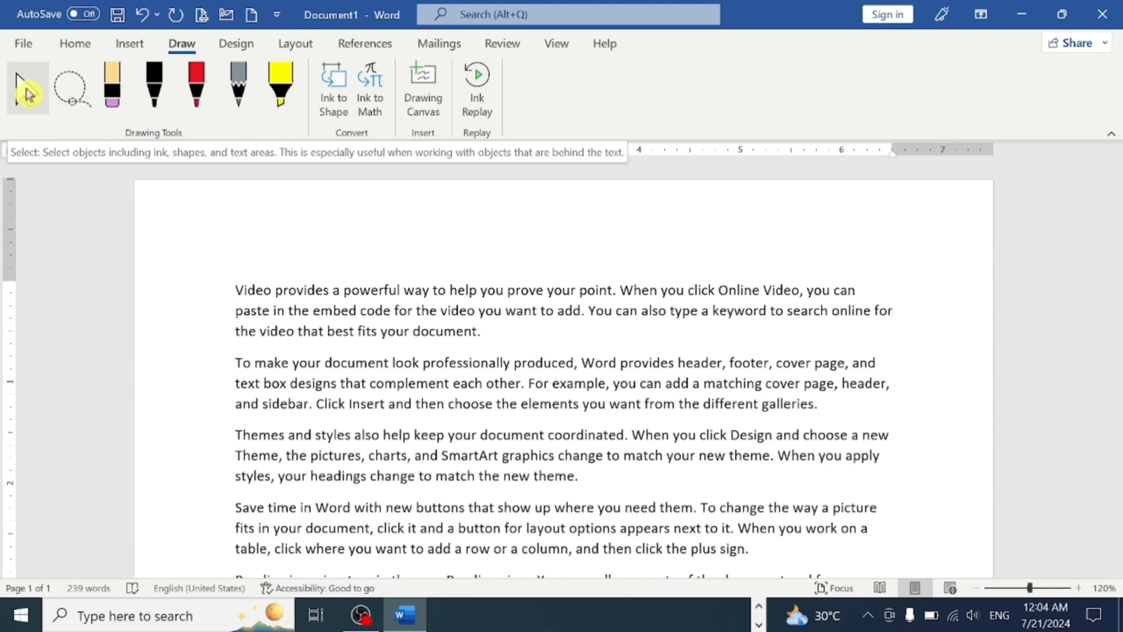
- Draw freehand wavy strokes with the red pen in the blank space above the first paragraph
{"action": "left_click", "coordinate": [198, 106]}
{"action": "left_click_drag", "start_coordinate": [294, 210], "coordinate": [440, 255]}
{"action": "mouse_move", "coordinate": [450, 212]}
{"action": "left_mouse_down"}
{"action": "mouse_move", "coordinate": [493, 273]}
{"action": "mouse_move", "coordinate": [740, 290]}
{"action": "left_mouse_up"}
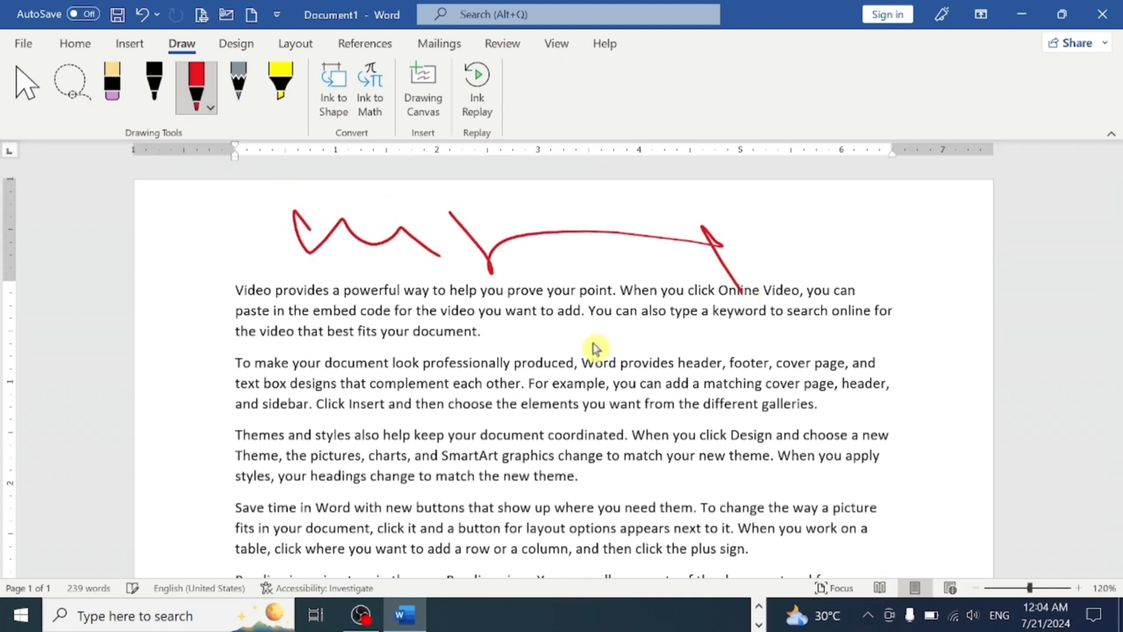
- Select the red ink drawing above the first paragraph and delete it
{"action": "left_click", "coordinate": [21, 96]}
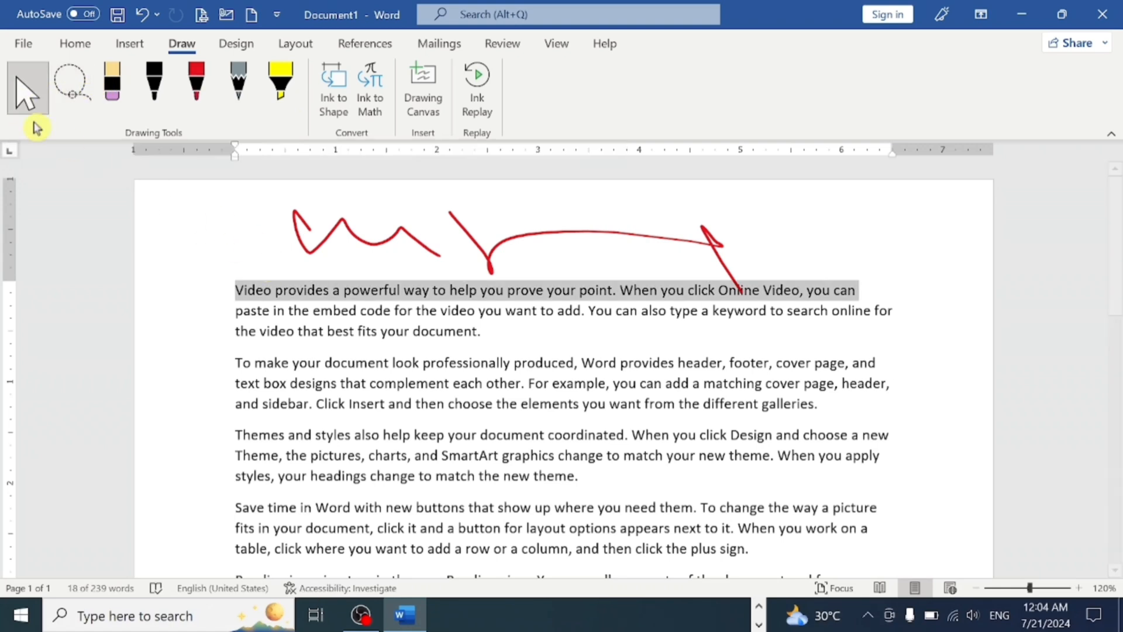
{"action": "left_click", "coordinate": [330, 240]}
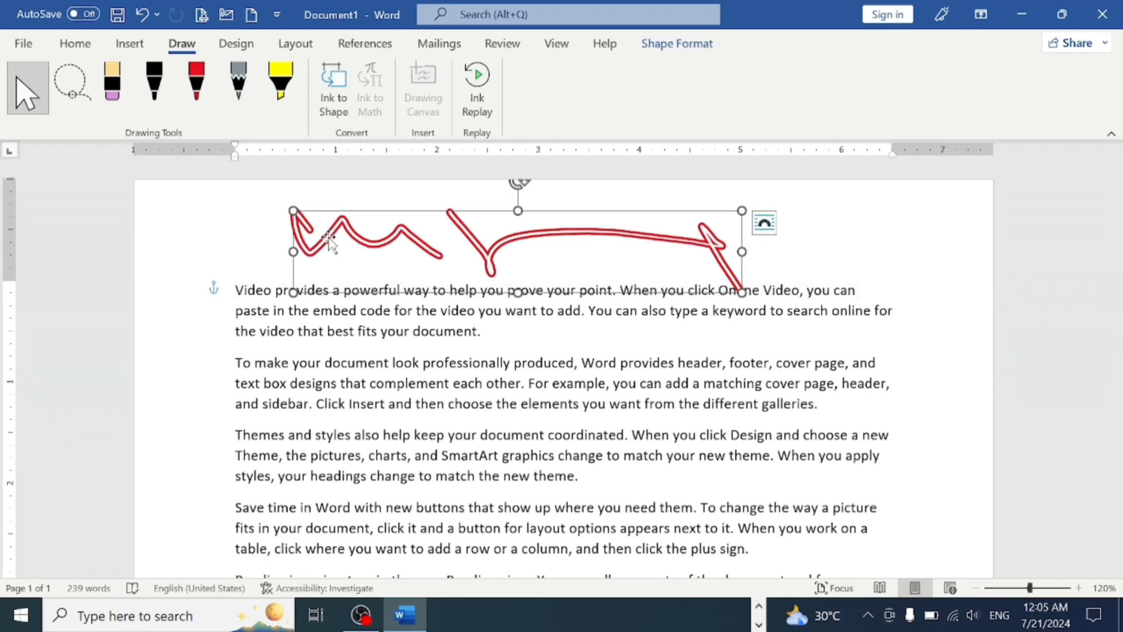
{"action": "key", "text": "Delete"}
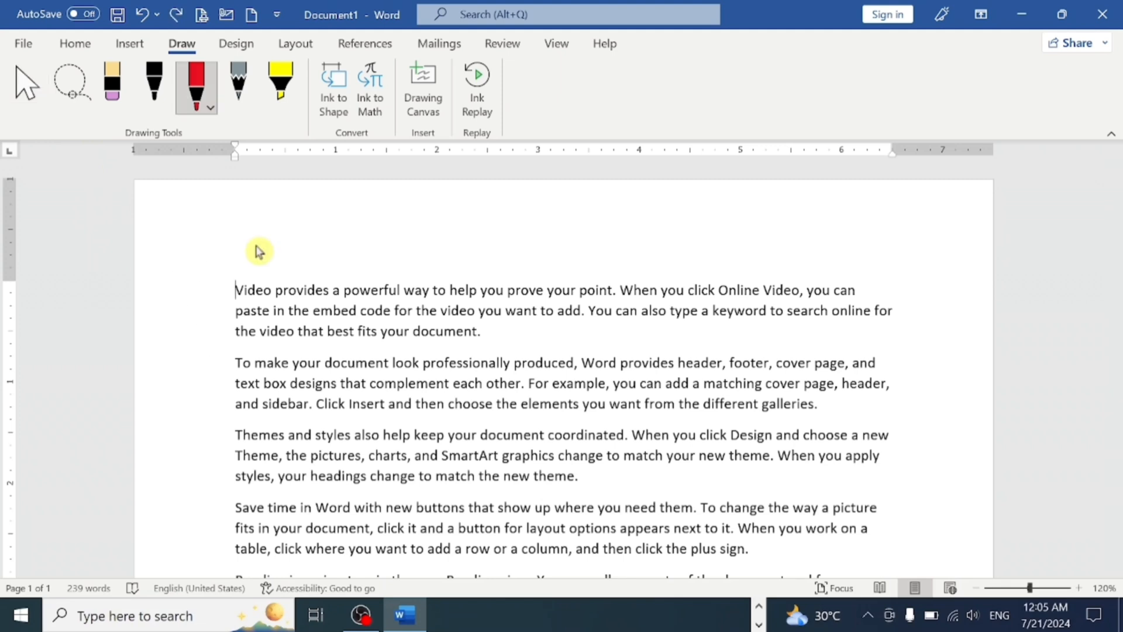
- Draw four rough closed outlines and one zigzag line over the first three paragraphs with the red pen
{"action": "mouse_move", "coordinate": [243, 225]}
{"action": "left_mouse_down"}
{"action": "mouse_move", "coordinate": [236, 240]}
{"action": "mouse_move", "coordinate": [283, 311]}
{"action": "mouse_move", "coordinate": [244, 226]}
{"action": "left_mouse_up"}
{"action": "mouse_move", "coordinate": [469, 243]}
{"action": "left_mouse_down"}
{"action": "mouse_move", "coordinate": [594, 246]}
{"action": "mouse_move", "coordinate": [579, 321]}
{"action": "mouse_move", "coordinate": [462, 304]}
{"action": "mouse_move", "coordinate": [484, 246]}
{"action": "left_mouse_up"}
{"action": "mouse_move", "coordinate": [268, 334]}
{"action": "left_mouse_down"}
{"action": "mouse_move", "coordinate": [388, 376]}
{"action": "mouse_move", "coordinate": [354, 527]}
{"action": "mouse_move", "coordinate": [301, 362]}
{"action": "mouse_move", "coordinate": [311, 354]}
{"action": "left_mouse_up"}
{"action": "mouse_move", "coordinate": [585, 408]}
{"action": "left_mouse_down"}
{"action": "mouse_move", "coordinate": [581, 495]}
{"action": "mouse_move", "coordinate": [577, 412]}
{"action": "left_mouse_up"}
{"action": "mouse_move", "coordinate": [682, 296]}
{"action": "left_mouse_down"}
{"action": "mouse_move", "coordinate": [686, 309]}
{"action": "mouse_move", "coordinate": [810, 251]}
{"action": "mouse_move", "coordinate": [913, 280]}
{"action": "left_mouse_up"}
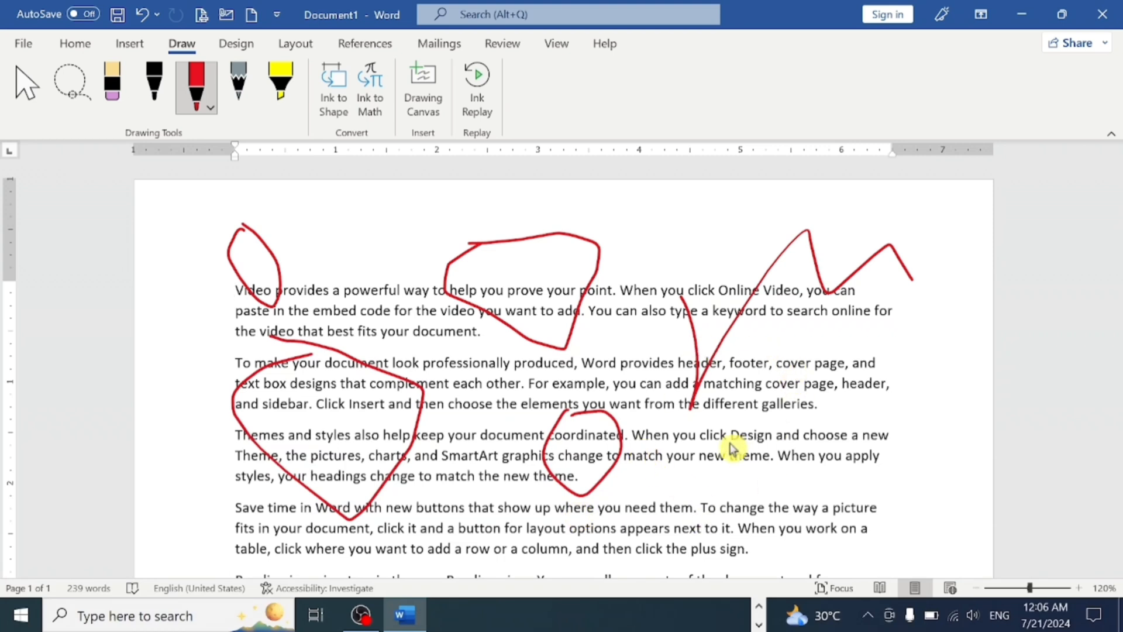
- Delete the red ink drawing as one object, undo the deletion, and deselect the drawing
{"action": "left_click", "coordinate": [28, 94]}
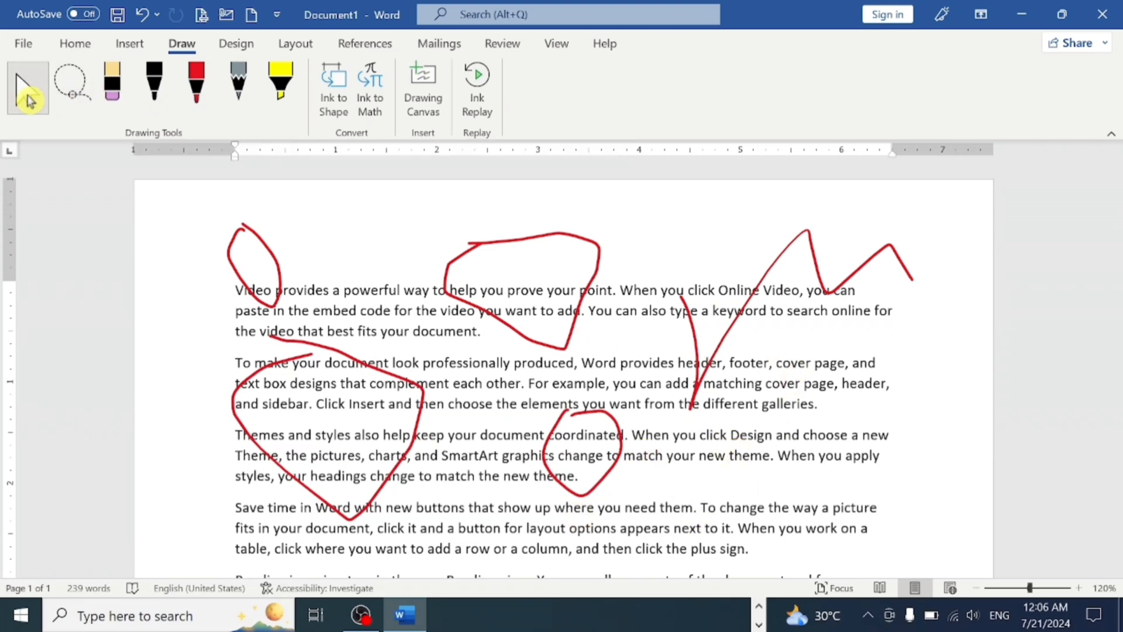
{"action": "left_click", "coordinate": [275, 286]}
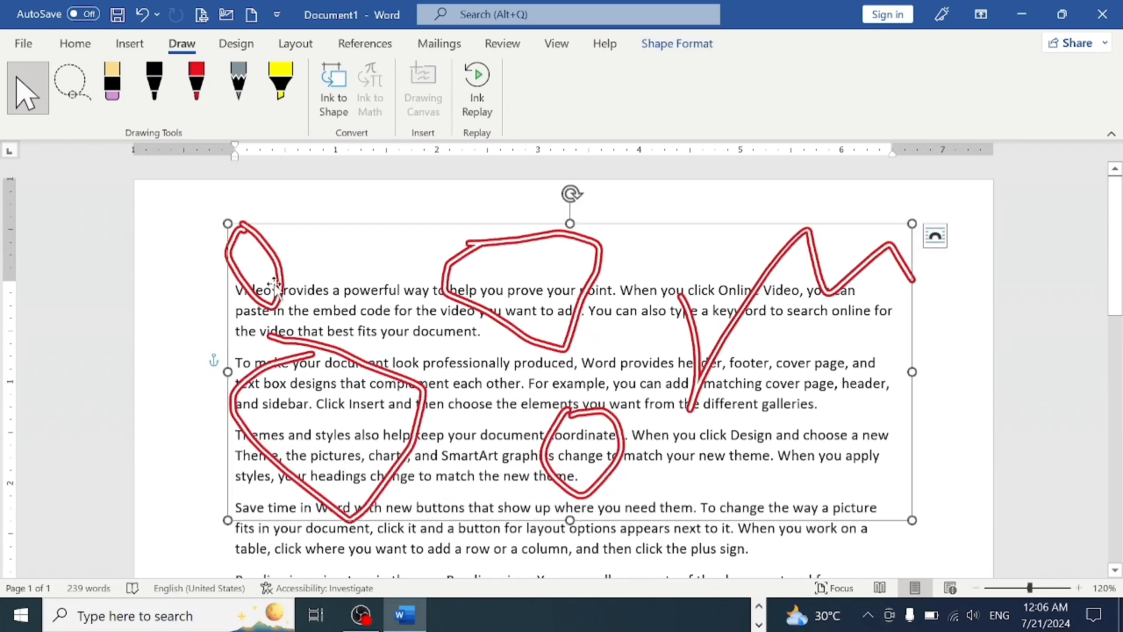
{"action": "key", "text": "Delete"}
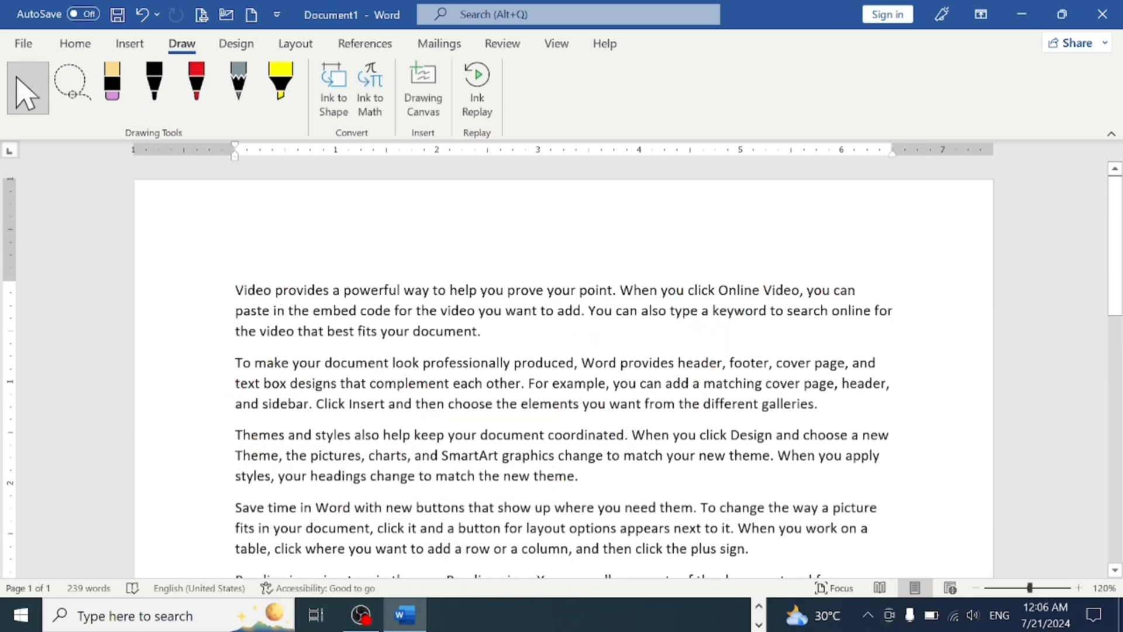
{"action": "key", "text": "ctrl+z"}
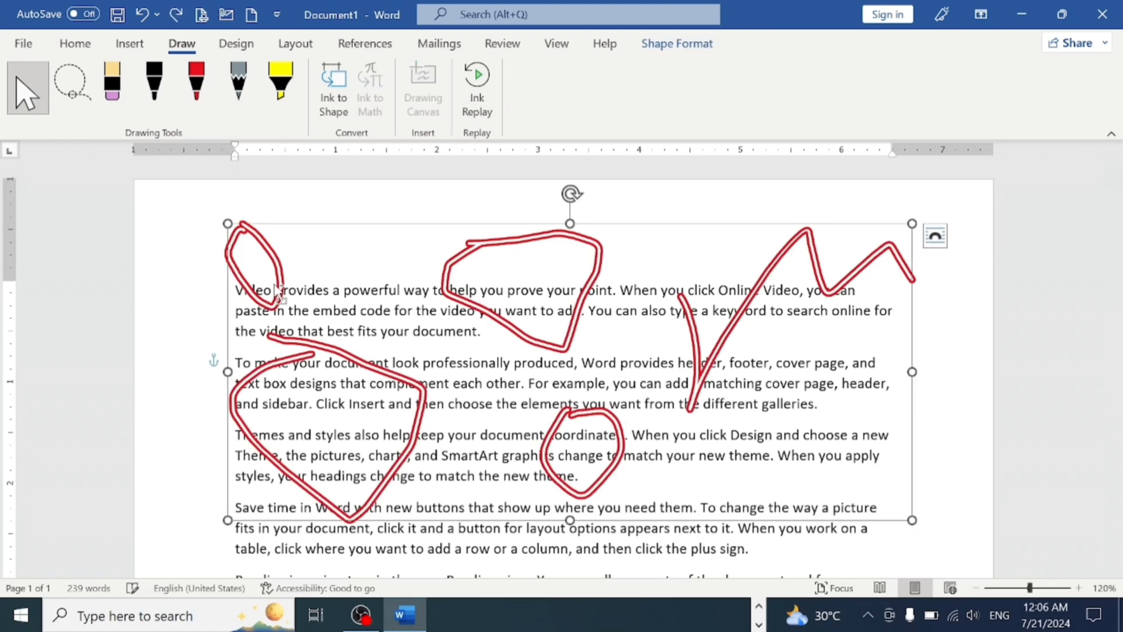
{"action": "left_click", "coordinate": [199, 251]}
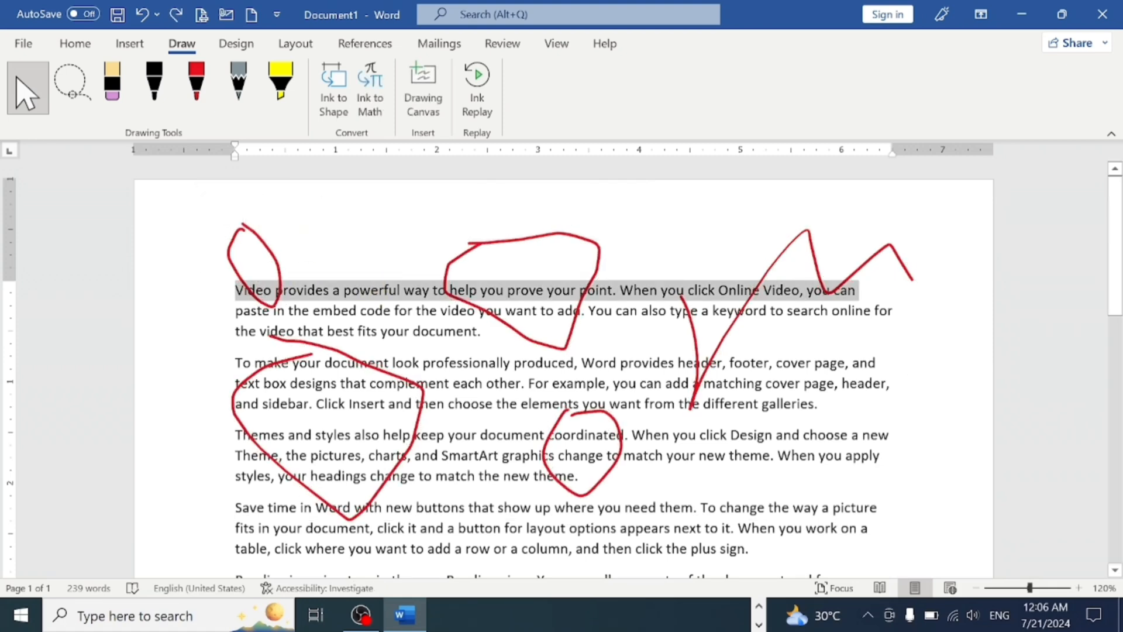
{"action": "left_click", "coordinate": [894, 435]}
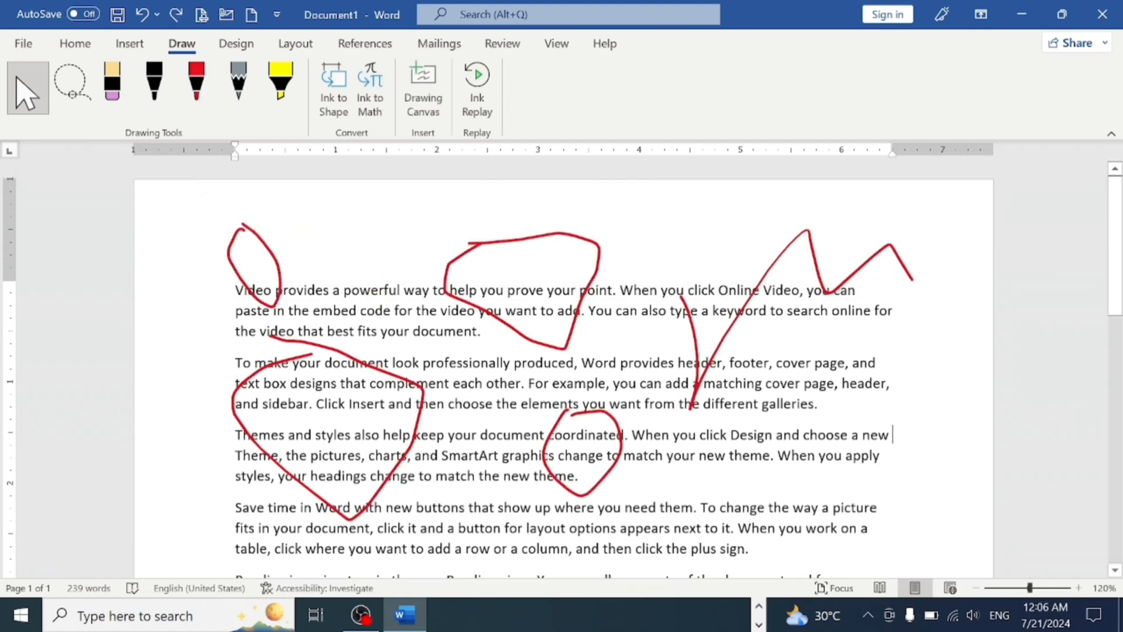
- Select all the red ink strokes with Lasso Select and delete them
{"action": "left_click", "coordinate": [86, 87]}
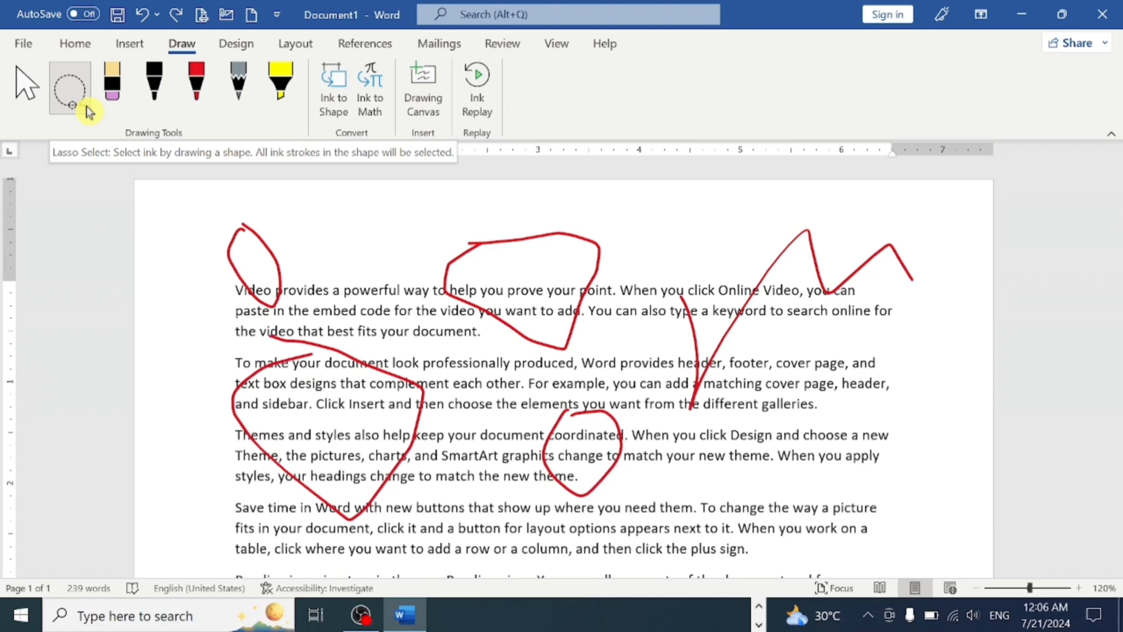
{"action": "mouse_move", "coordinate": [266, 211]}
{"action": "left_mouse_down"}
{"action": "mouse_move", "coordinate": [696, 237]}
{"action": "mouse_move", "coordinate": [853, 212]}
{"action": "mouse_move", "coordinate": [957, 385]}
{"action": "mouse_move", "coordinate": [838, 627]}
{"action": "mouse_move", "coordinate": [361, 612]}
{"action": "mouse_move", "coordinate": [225, 537]}
{"action": "mouse_move", "coordinate": [111, 350]}
{"action": "mouse_move", "coordinate": [137, 256]}
{"action": "mouse_move", "coordinate": [220, 210]}
{"action": "mouse_move", "coordinate": [216, 198]}
{"action": "left_mouse_up"}
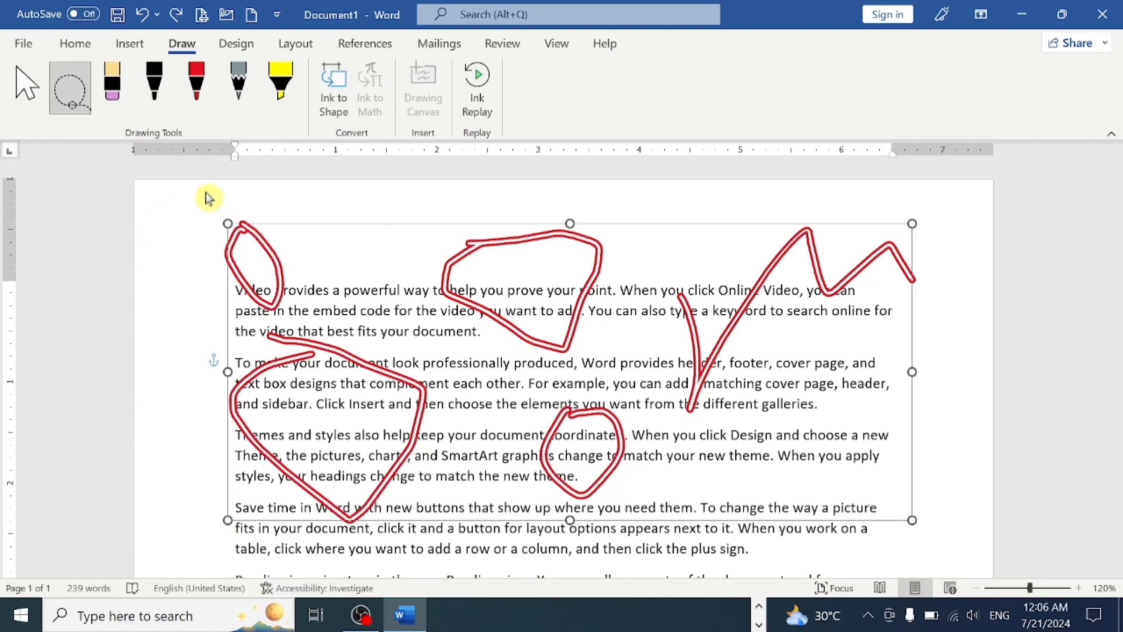
{"action": "key", "text": "Delete"}
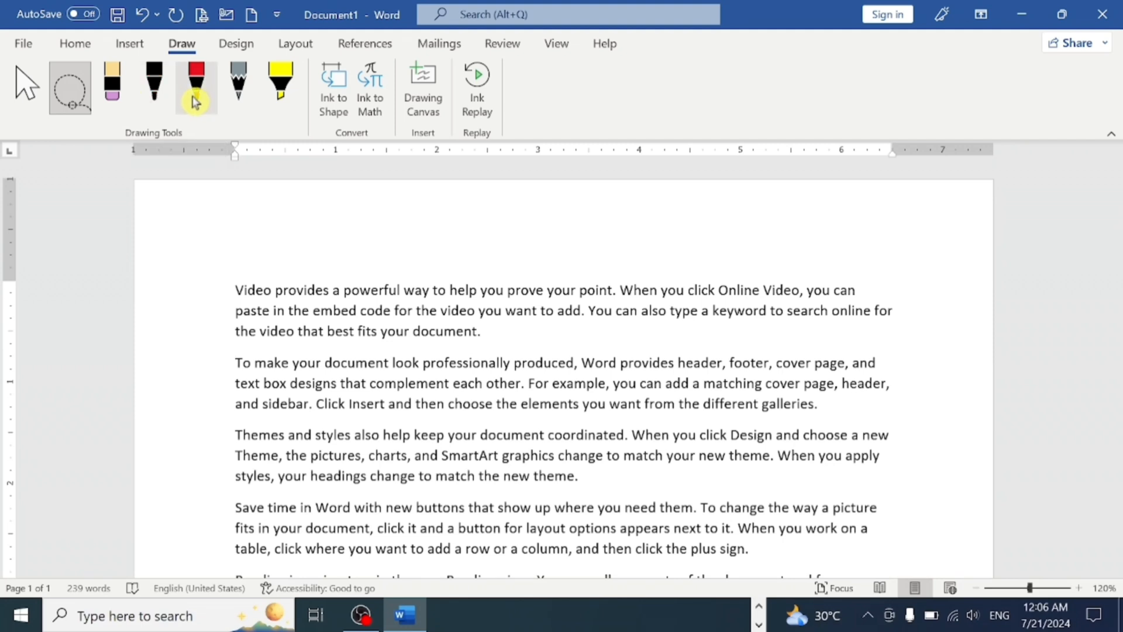
- Mark "Video provides a powerful way to help you prove your point" with the yellow highlighter, and undo the highlight
{"action": "left_click", "coordinate": [275, 95]}
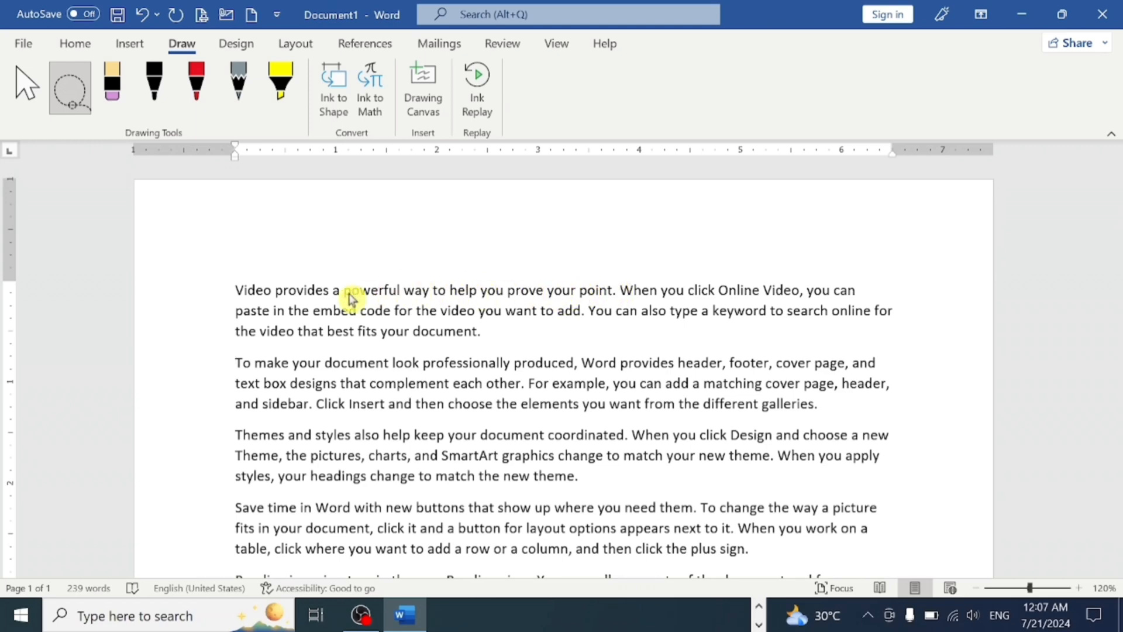
{"action": "scroll", "coordinate": [351, 301], "scroll_direction": "up", "scroll_amount": 5, "text": "ctrl"}
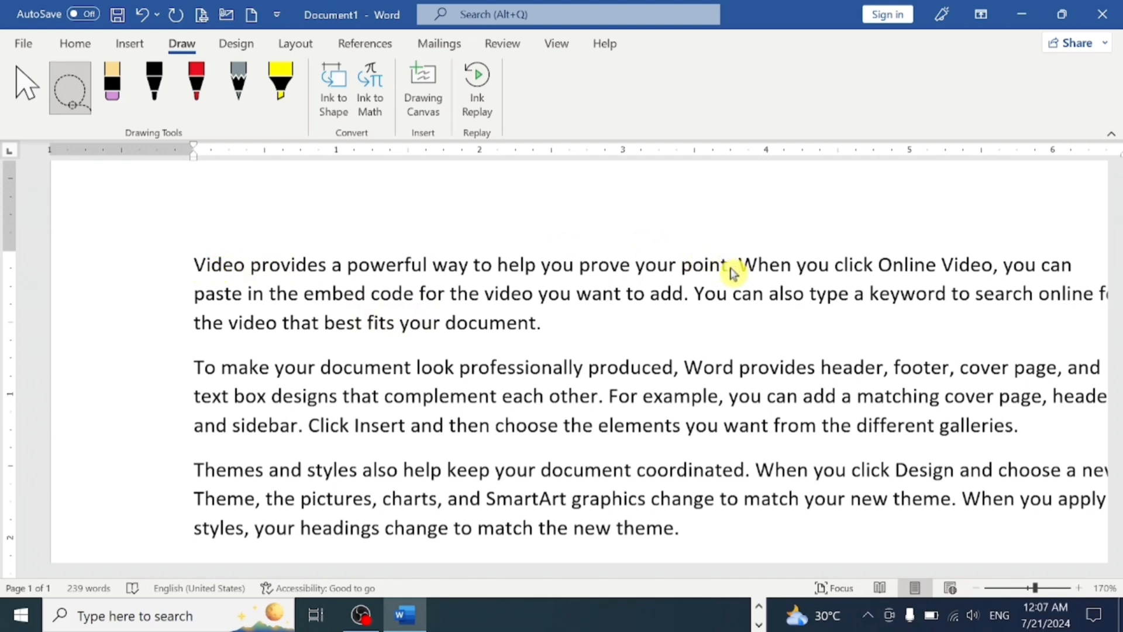
{"action": "key", "text": "Escape"}
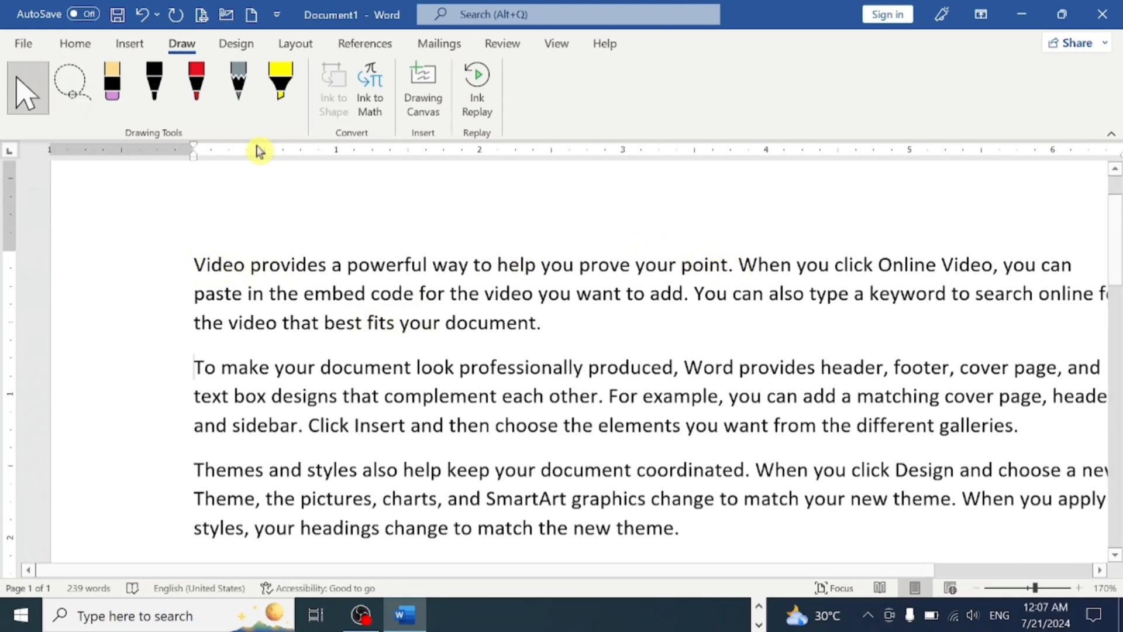
{"action": "left_click", "coordinate": [266, 107]}
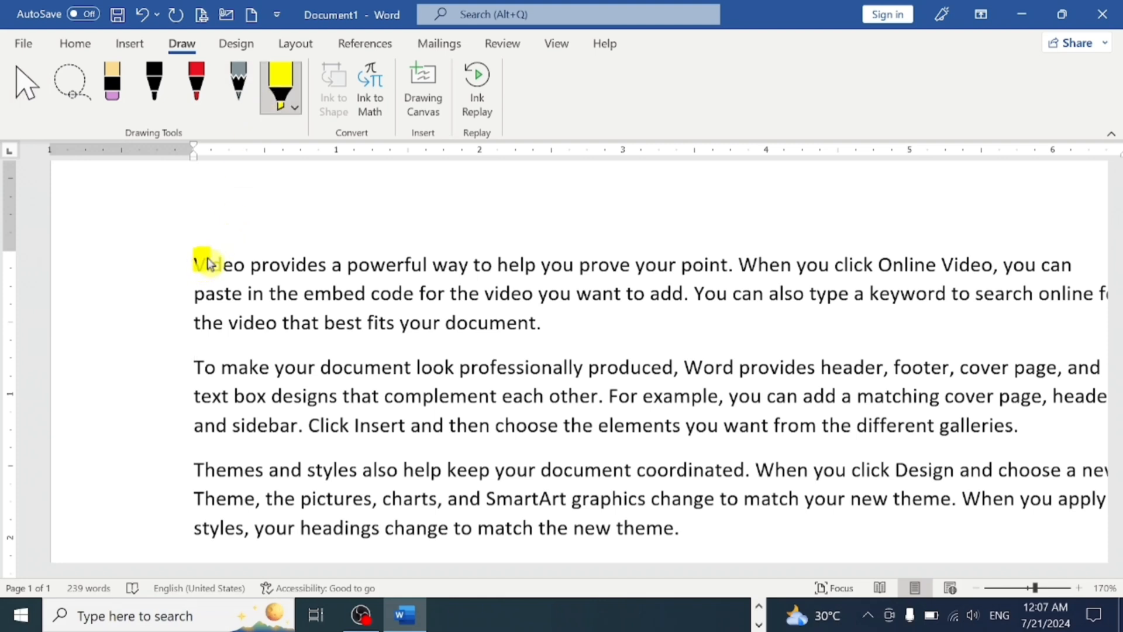
{"action": "left_click_drag", "start_coordinate": [209, 264], "coordinate": [729, 266]}
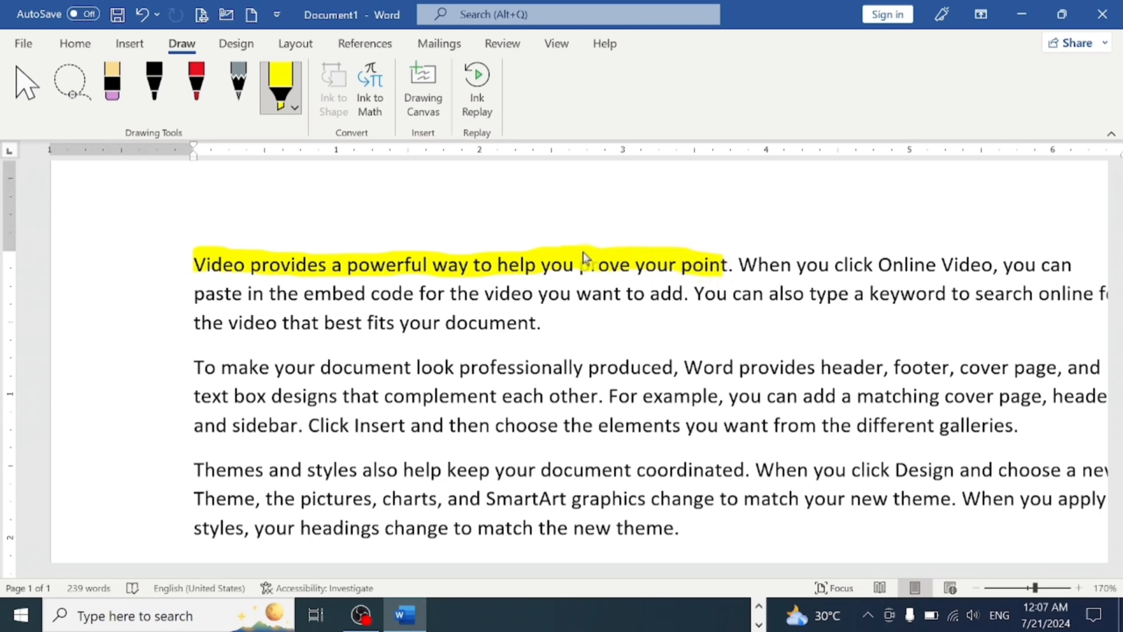
{"action": "key", "text": "ctrl+z"}
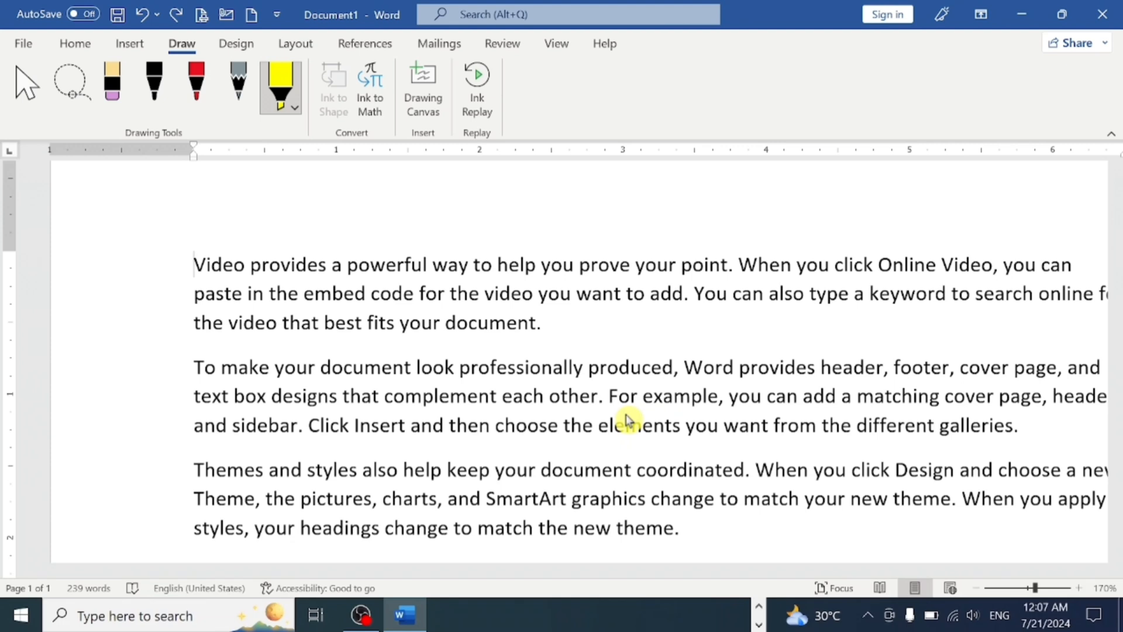
- With the red pen, draw a large tick and a cross over the first paragraph, and circle "You" and "Online Video"
{"action": "left_click", "coordinate": [195, 107]}
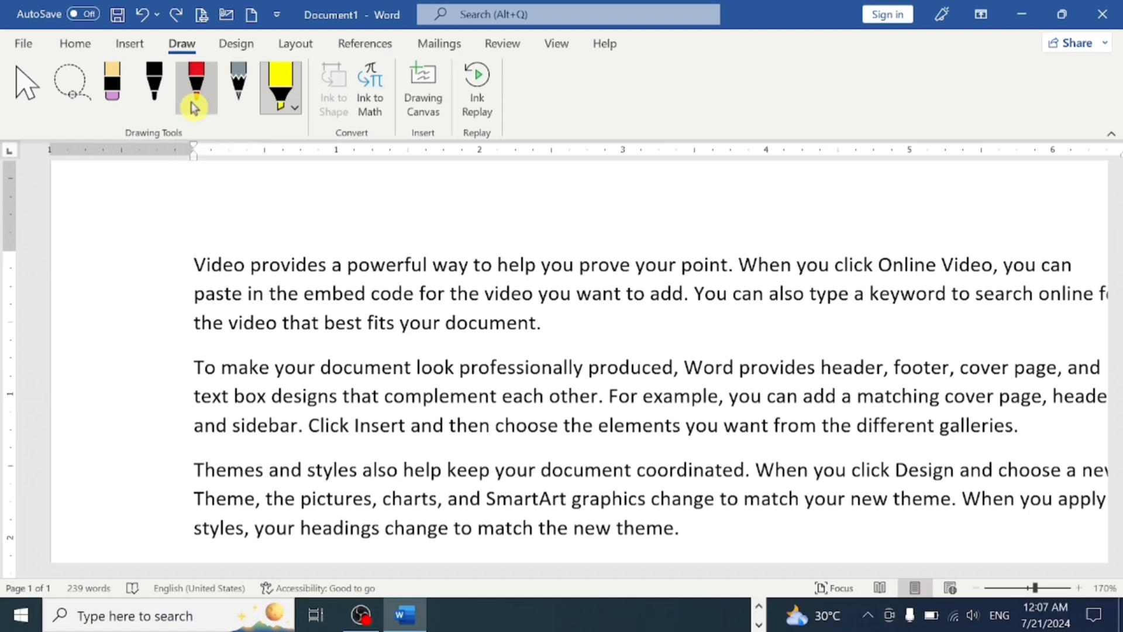
{"action": "mouse_move", "coordinate": [284, 275]}
{"action": "left_mouse_down"}
{"action": "mouse_move", "coordinate": [369, 358]}
{"action": "mouse_move", "coordinate": [608, 160]}
{"action": "left_mouse_up"}
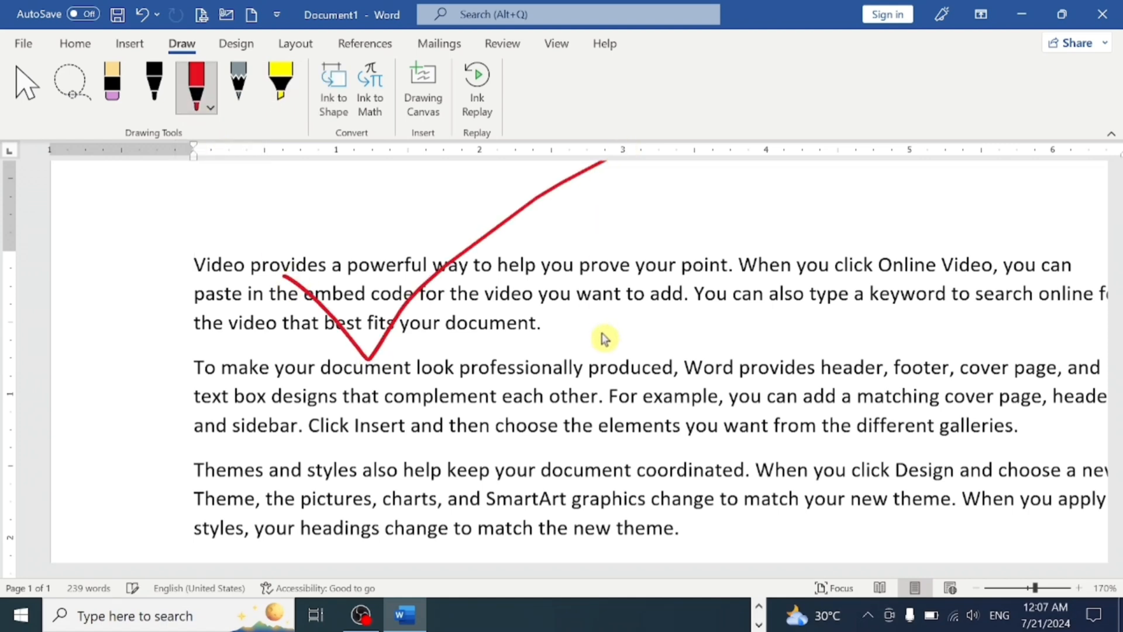
{"action": "mouse_move", "coordinate": [712, 269]}
{"action": "left_mouse_down"}
{"action": "mouse_move", "coordinate": [700, 272]}
{"action": "mouse_move", "coordinate": [706, 307]}
{"action": "mouse_move", "coordinate": [722, 314]}
{"action": "mouse_move", "coordinate": [729, 293]}
{"action": "mouse_move", "coordinate": [706, 269]}
{"action": "left_mouse_up"}
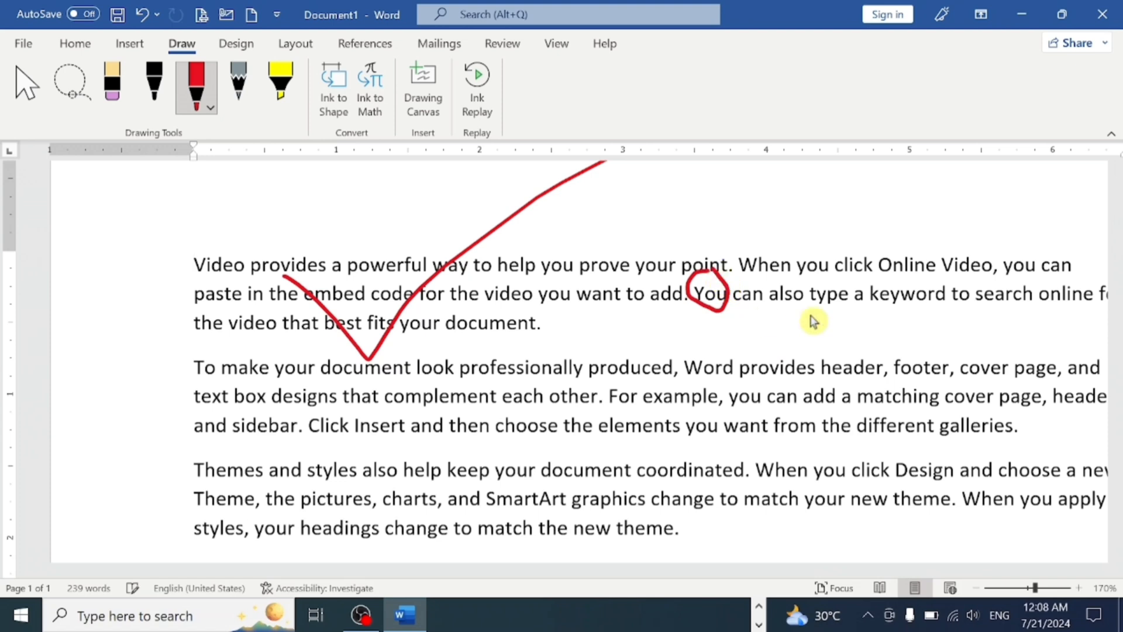
{"action": "mouse_move", "coordinate": [980, 248]}
{"action": "left_mouse_down"}
{"action": "mouse_move", "coordinate": [883, 230]}
{"action": "mouse_move", "coordinate": [878, 269]}
{"action": "mouse_move", "coordinate": [942, 285]}
{"action": "mouse_move", "coordinate": [975, 238]}
{"action": "left_mouse_up"}
{"action": "left_click_drag", "start_coordinate": [542, 271], "coordinate": [649, 301]}
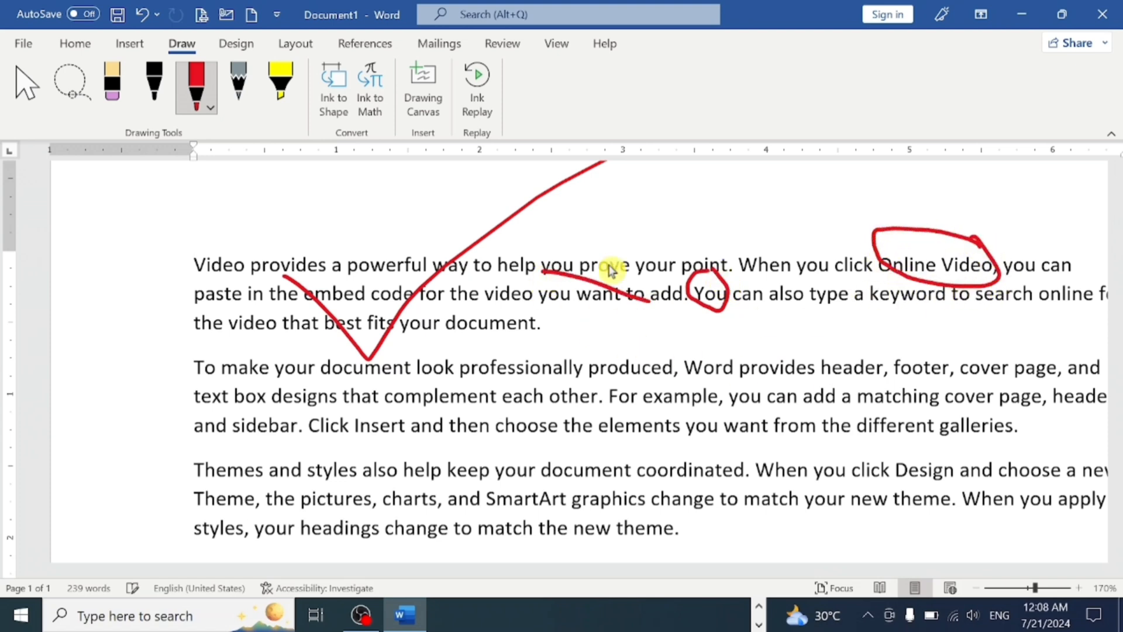
{"action": "left_click_drag", "start_coordinate": [631, 240], "coordinate": [585, 310]}
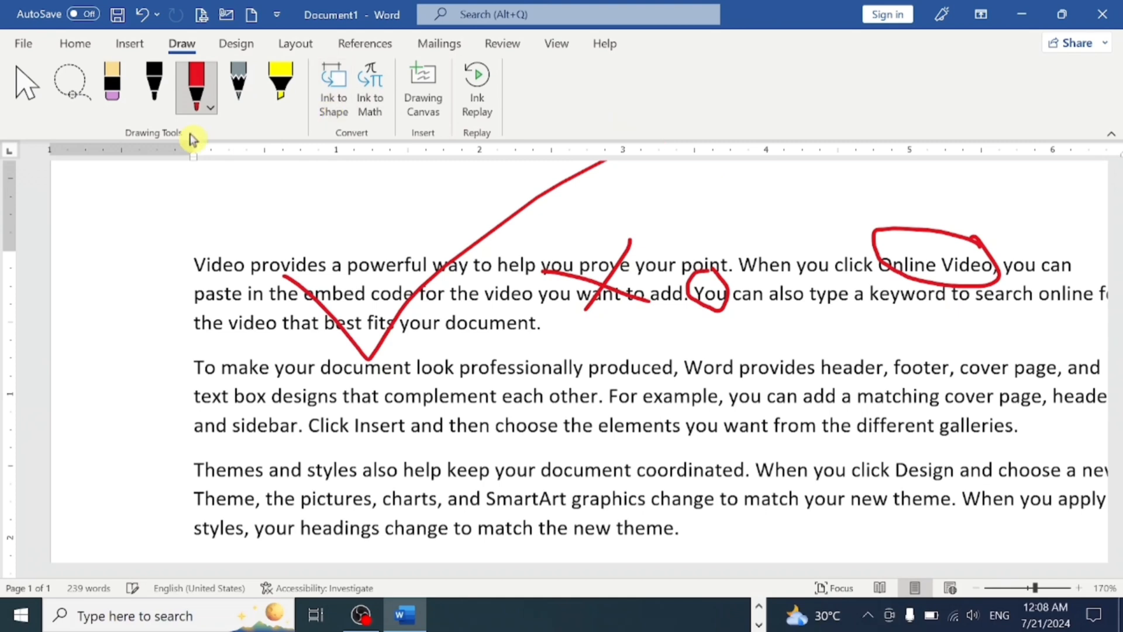
- Erase the red outline at "Online Video", the circle around "You", the cross and the tick with the Eraser
{"action": "left_click", "coordinate": [89, 82]}
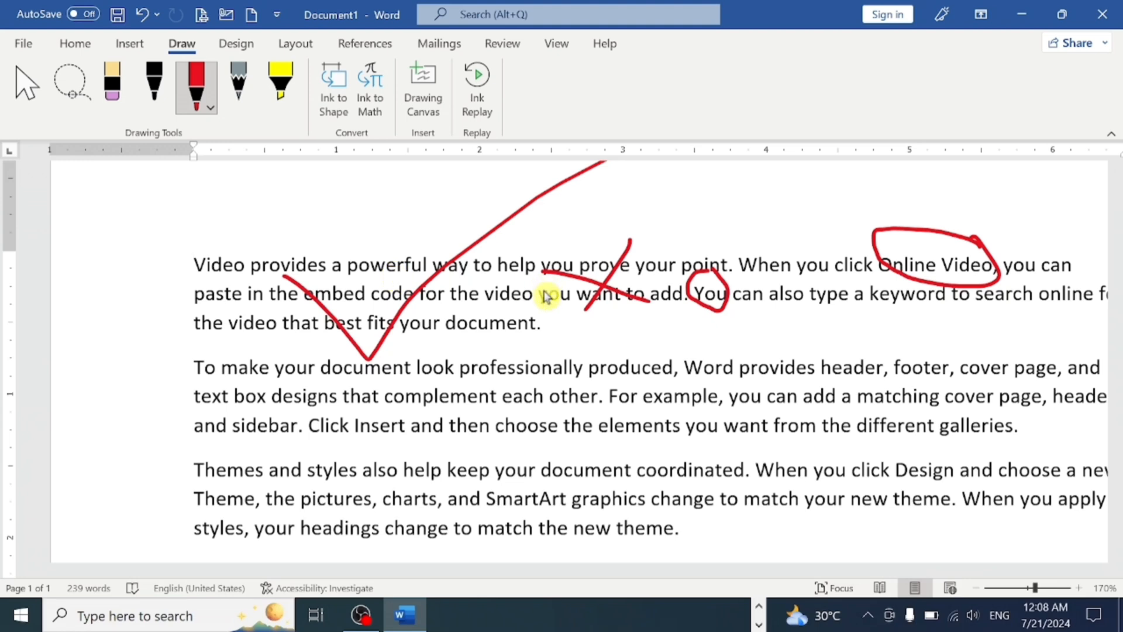
{"action": "left_click", "coordinate": [130, 93]}
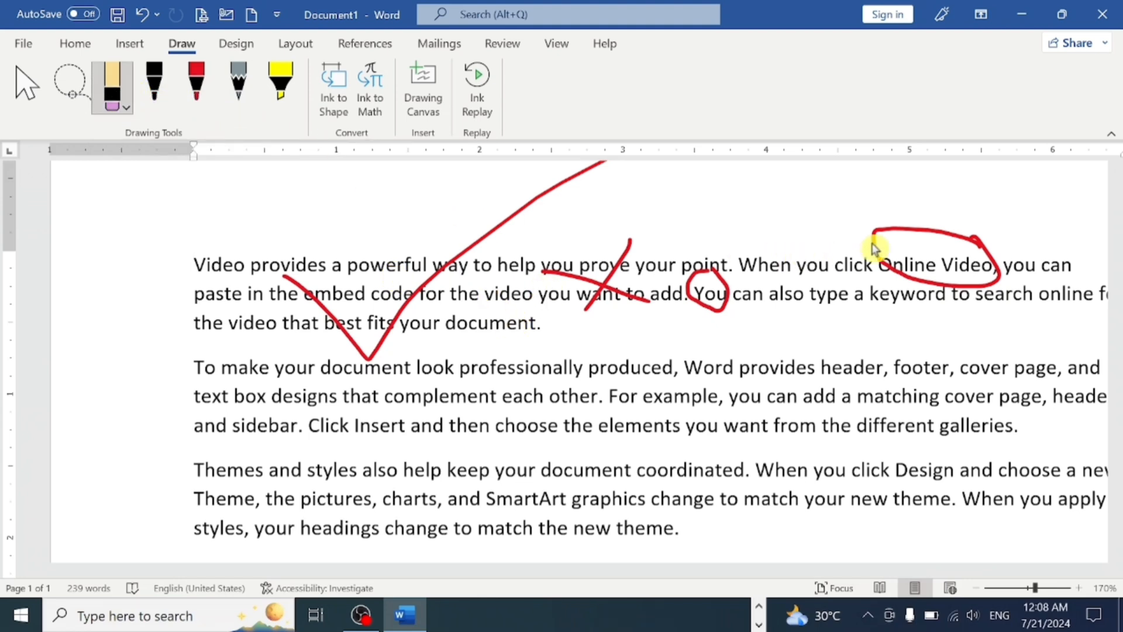
{"action": "left_click", "coordinate": [899, 282]}
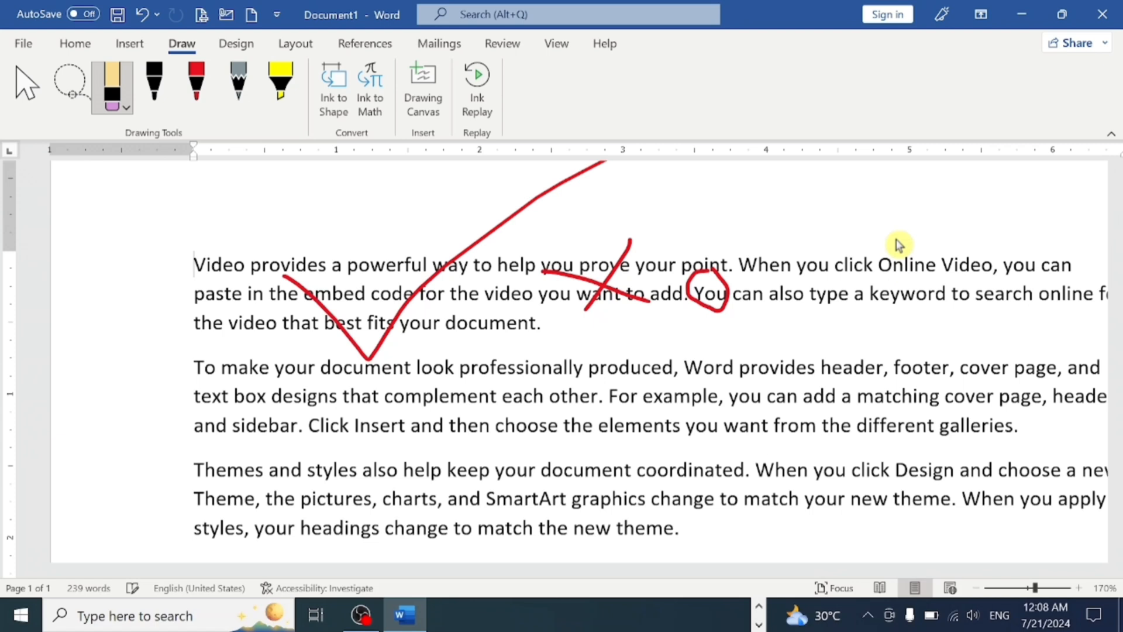
{"action": "left_click", "coordinate": [726, 300]}
{"action": "left_click", "coordinate": [600, 302]}
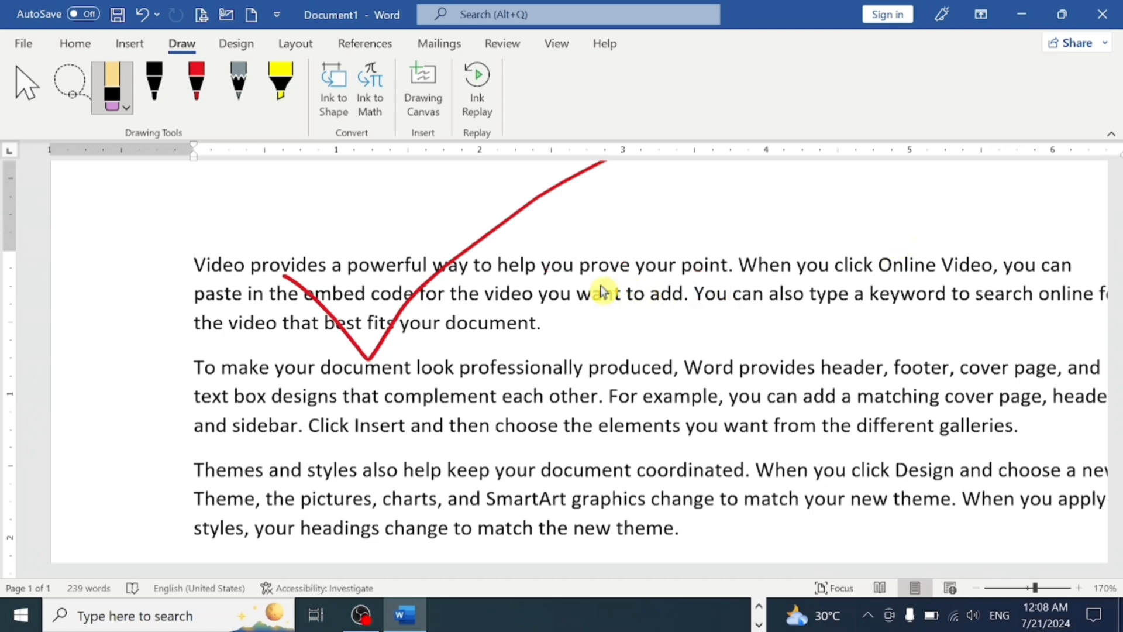
{"action": "left_click", "coordinate": [503, 237]}
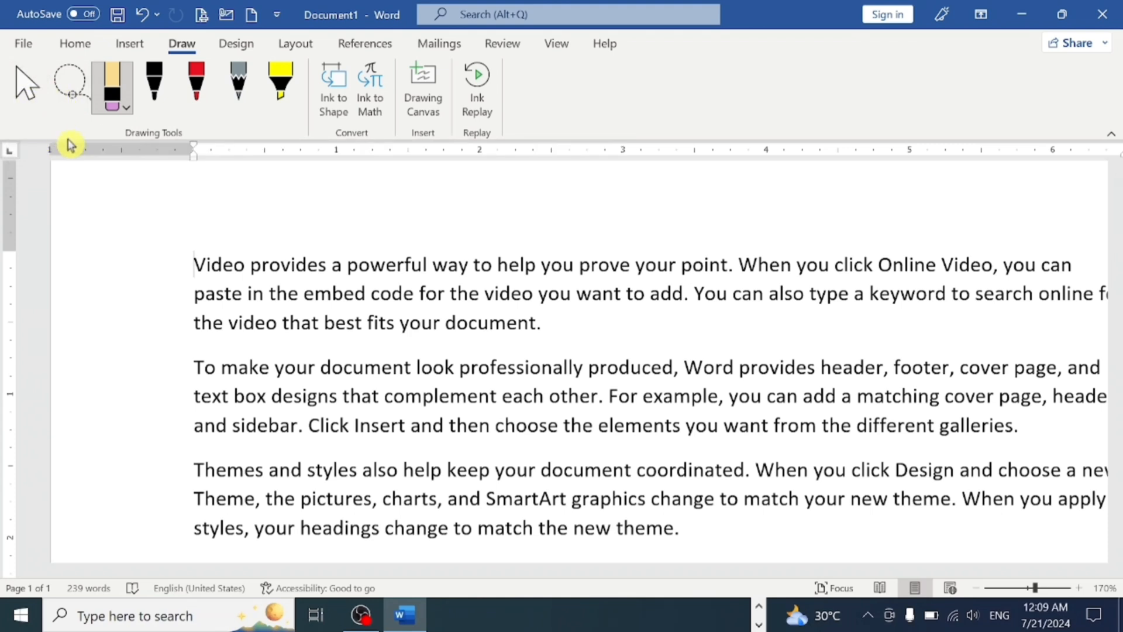
- With the red pen, draw a freehand circle over "to help", and a second circle above "your point" with Ink to Shape turned on
{"action": "left_click", "coordinate": [196, 88]}
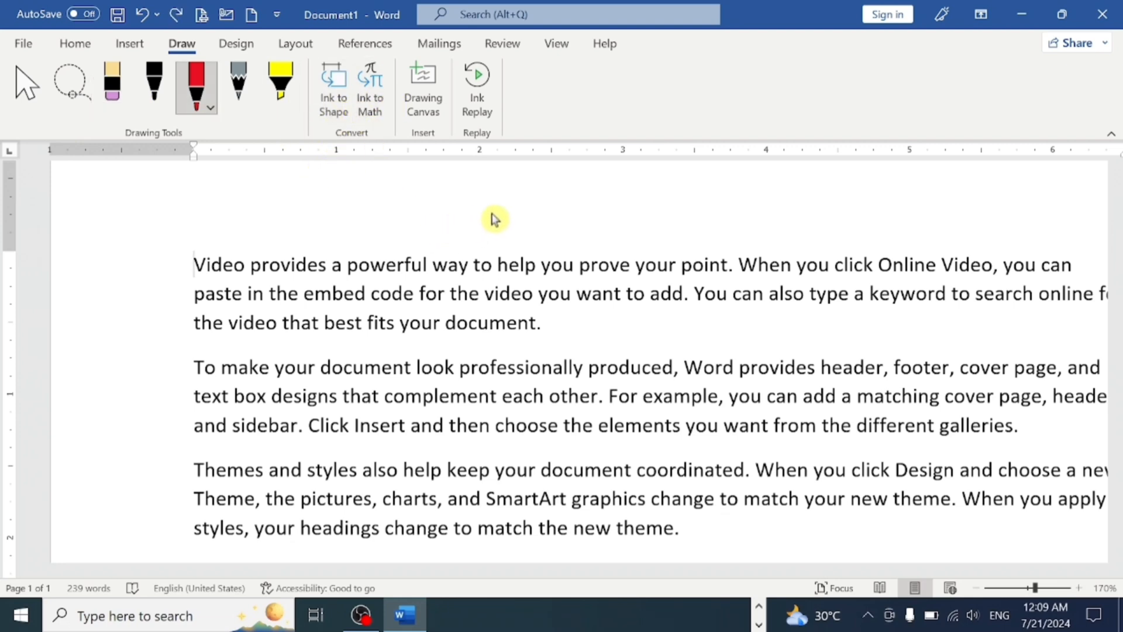
{"action": "mouse_move", "coordinate": [493, 215]}
{"action": "left_mouse_down"}
{"action": "mouse_move", "coordinate": [466, 213]}
{"action": "mouse_move", "coordinate": [454, 250]}
{"action": "mouse_move", "coordinate": [523, 263]}
{"action": "mouse_move", "coordinate": [518, 234]}
{"action": "mouse_move", "coordinate": [493, 208]}
{"action": "left_mouse_up"}
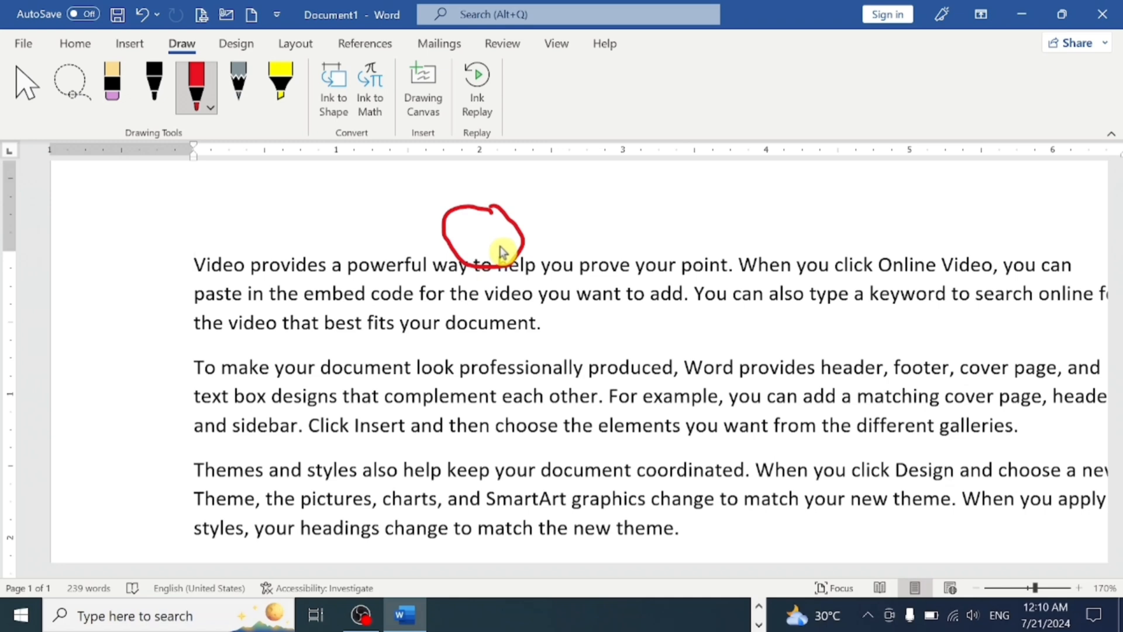
{"action": "left_click", "coordinate": [348, 117]}
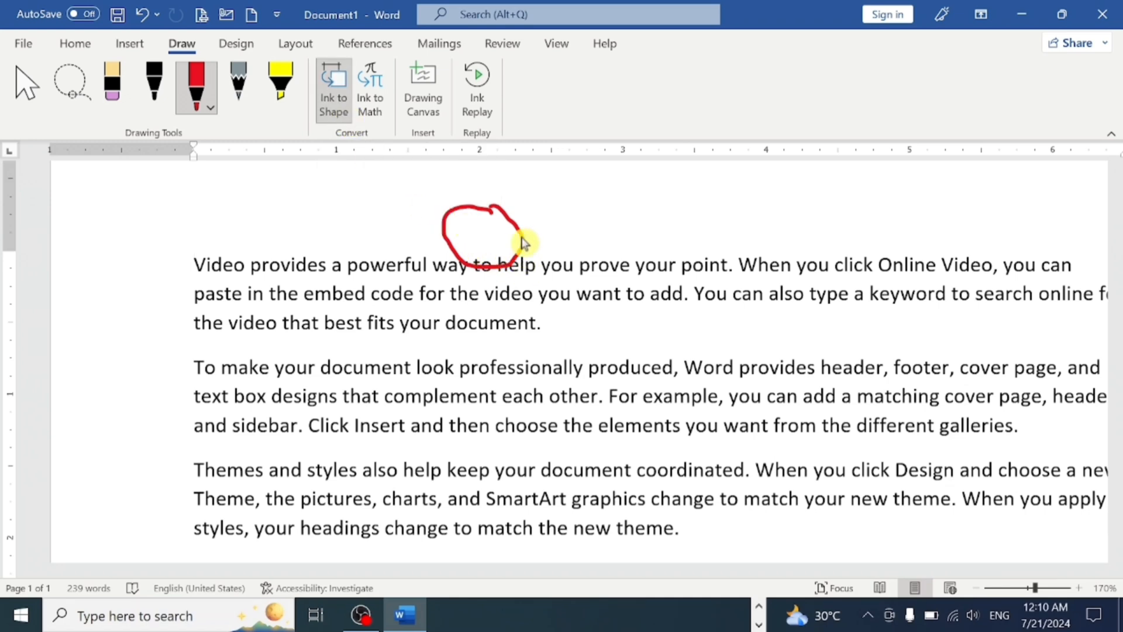
{"action": "mouse_move", "coordinate": [674, 209]}
{"action": "left_mouse_down"}
{"action": "mouse_move", "coordinate": [646, 226]}
{"action": "mouse_move", "coordinate": [700, 232]}
{"action": "mouse_move", "coordinate": [670, 208]}
{"action": "left_mouse_up"}
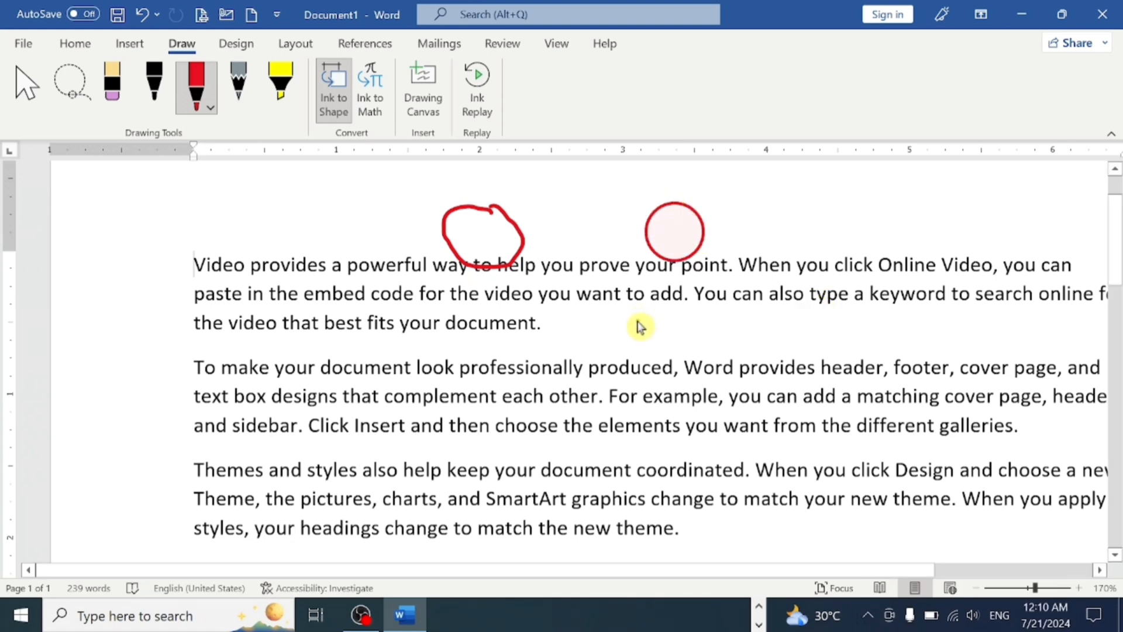
- Draw a red ellipse above "produced" and a large rectangle around the start of the first two paragraphs using Ink to Shape
{"action": "mouse_move", "coordinate": [639, 321]}
{"action": "left_mouse_down"}
{"action": "mouse_move", "coordinate": [634, 340]}
{"action": "mouse_move", "coordinate": [685, 376]}
{"action": "mouse_move", "coordinate": [705, 343]}
{"action": "mouse_move", "coordinate": [672, 318]}
{"action": "mouse_move", "coordinate": [632, 318]}
{"action": "left_mouse_up"}
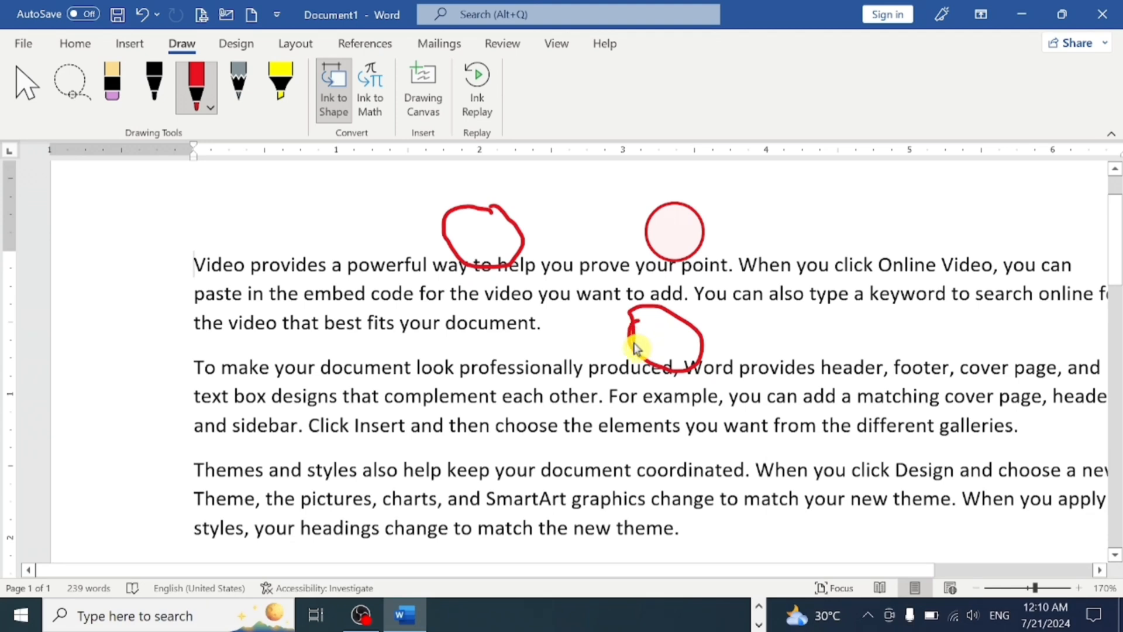
{"action": "left_click_drag", "start_coordinate": [635, 348], "coordinate": [633, 346]}
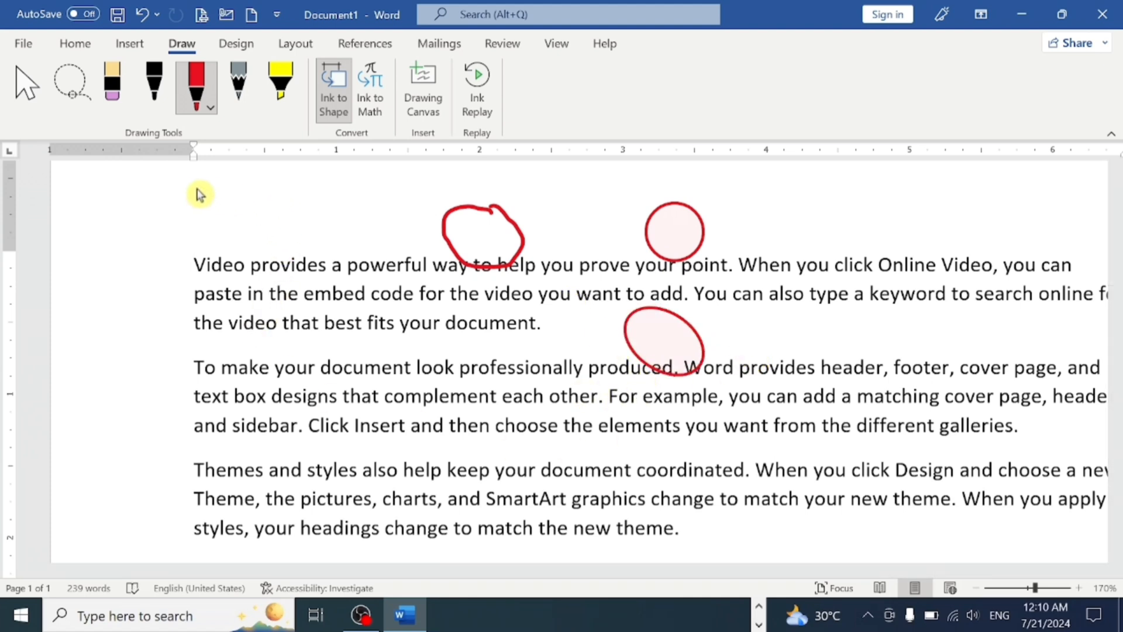
{"action": "mouse_move", "coordinate": [201, 193]}
{"action": "left_mouse_down"}
{"action": "mouse_move", "coordinate": [341, 198]}
{"action": "mouse_move", "coordinate": [381, 363]}
{"action": "mouse_move", "coordinate": [234, 425]}
{"action": "mouse_move", "coordinate": [158, 394]}
{"action": "mouse_move", "coordinate": [157, 216]}
{"action": "mouse_move", "coordinate": [175, 198]}
{"action": "mouse_move", "coordinate": [214, 199]}
{"action": "left_mouse_up"}
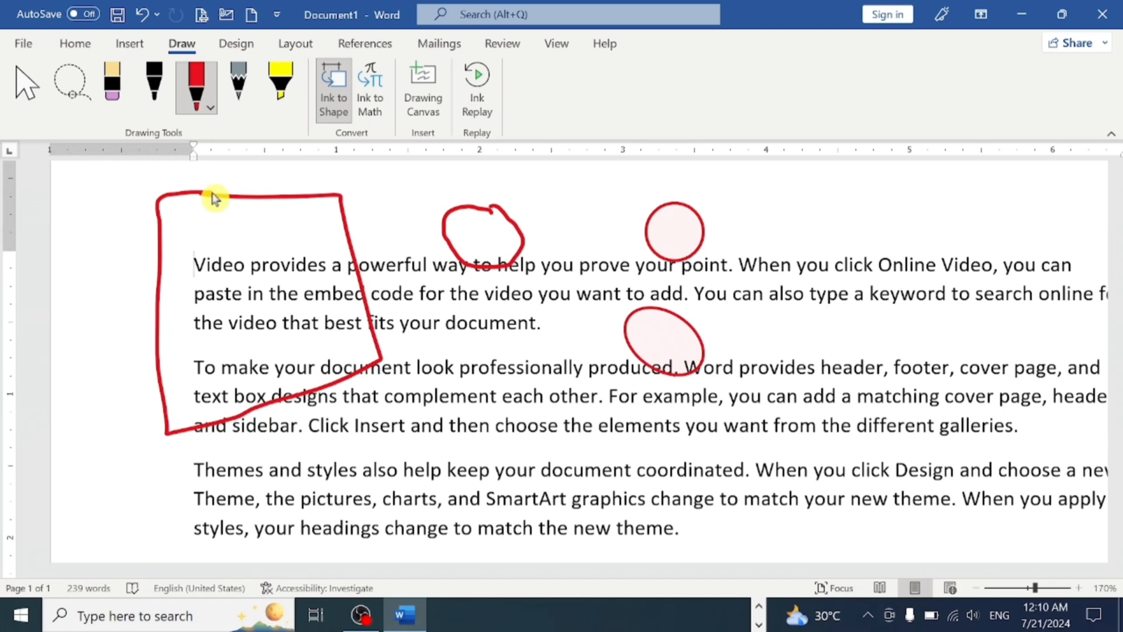
{"action": "mouse_move", "coordinate": [213, 199]}
{"action": "left_mouse_down"}
{"action": "mouse_move", "coordinate": [303, 139]}
{"action": "mouse_move", "coordinate": [309, 238]}
{"action": "left_mouse_up"}
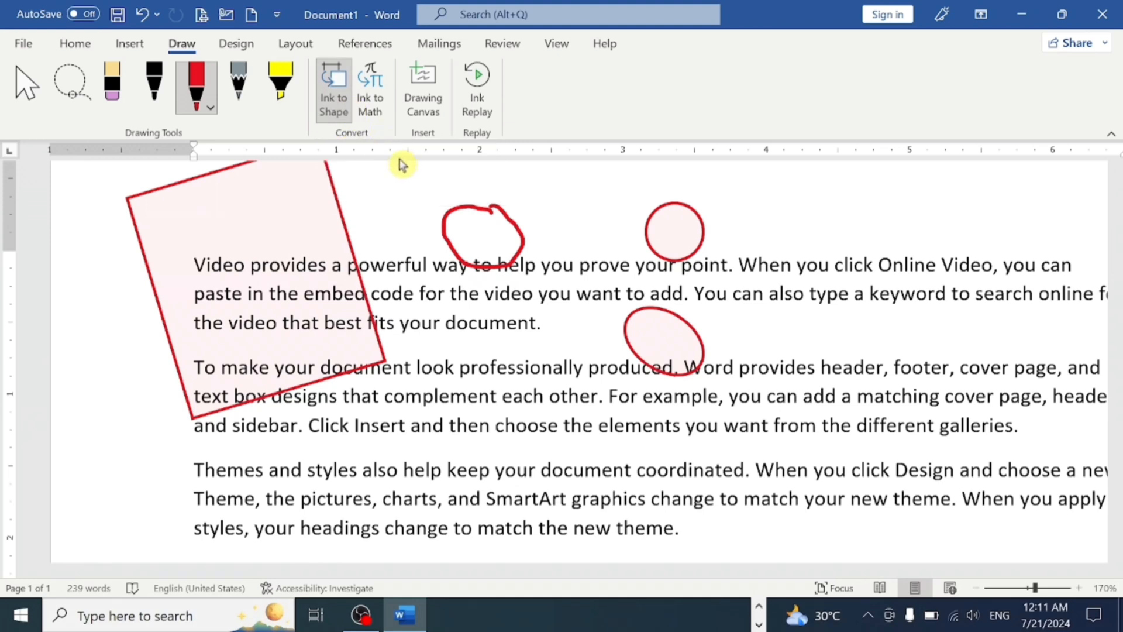
- Open the Math Input Control for handwritten equations and close it without inserting anything
{"action": "left_click", "coordinate": [373, 97]}
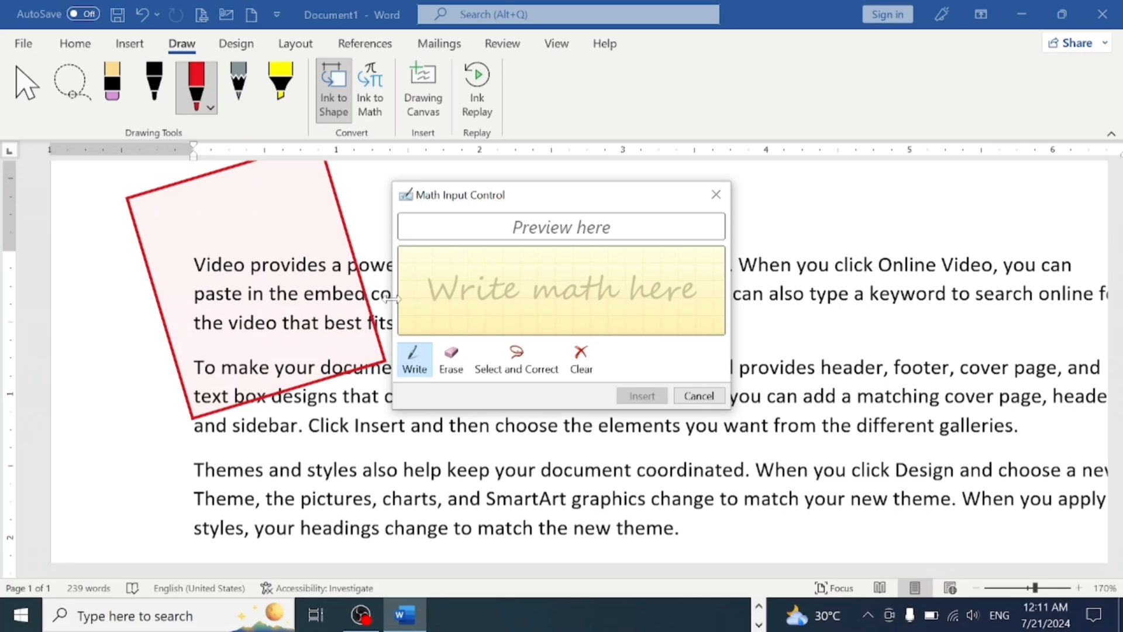
{"action": "left_click", "coordinate": [717, 194]}
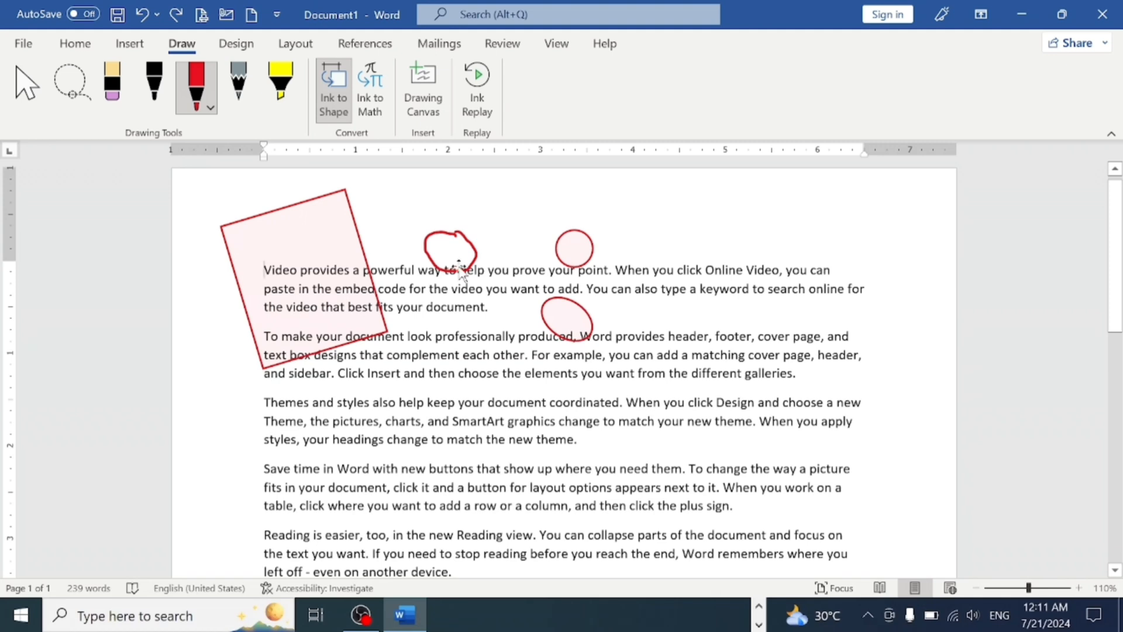
- Insert a drawing canvas at the start of the first paragraph and shrink it to about half the text width
{"action": "left_click", "coordinate": [421, 108]}
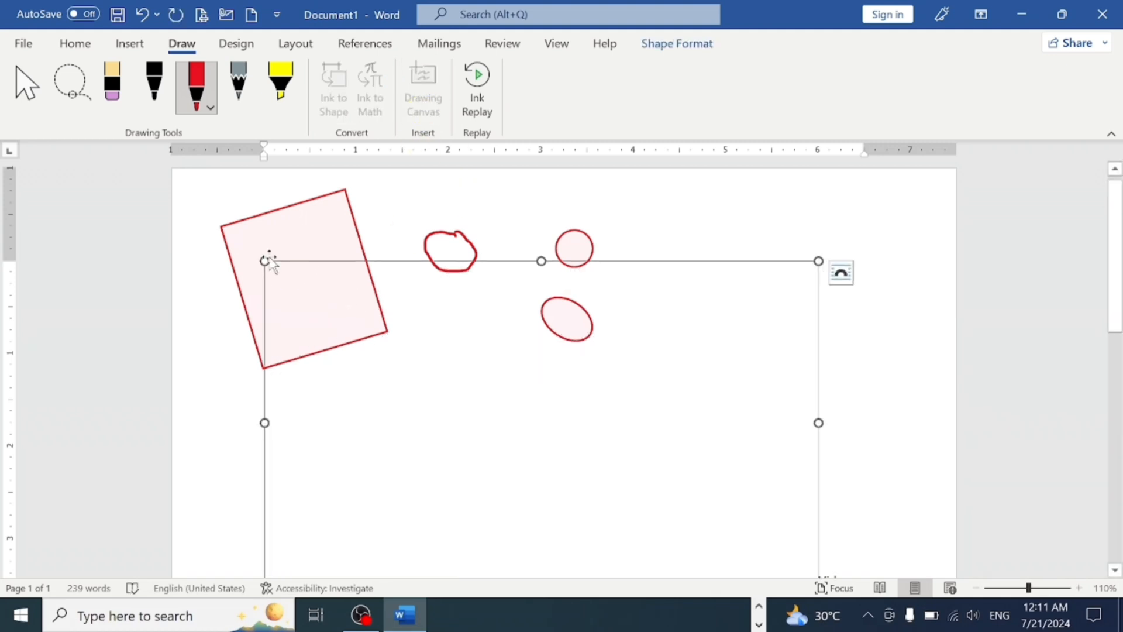
{"action": "mouse_move", "coordinate": [265, 261]}
{"action": "left_mouse_down"}
{"action": "mouse_move", "coordinate": [476, 429]}
{"action": "mouse_move", "coordinate": [557, 520]}
{"action": "left_mouse_up"}
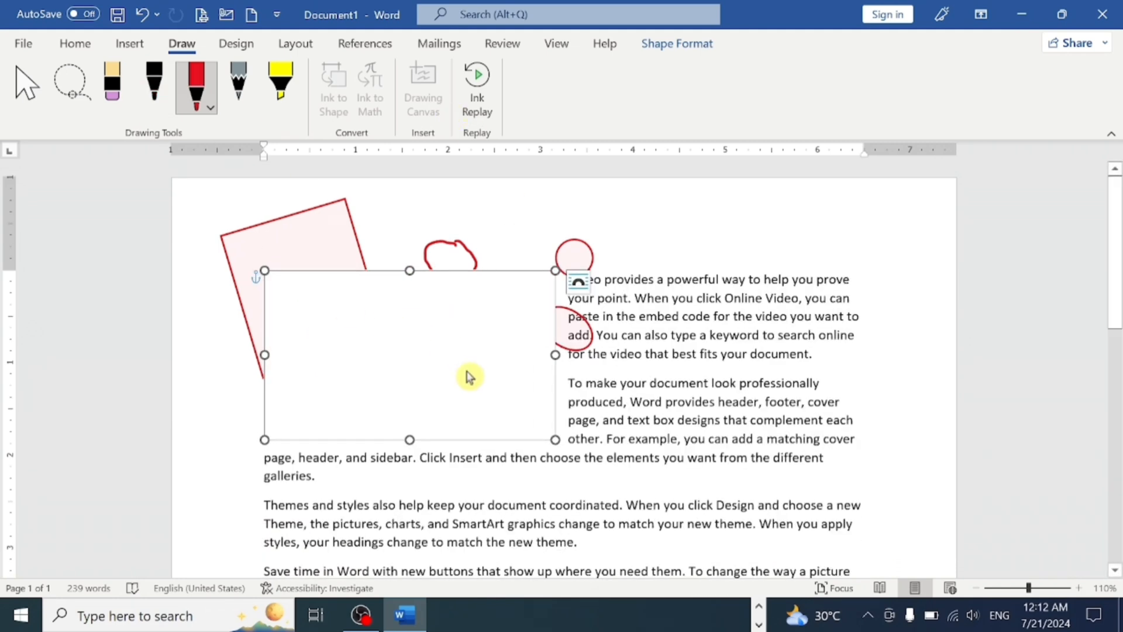
- Sketch several curved strokes with the pencil and one wavy line with the red pen inside the drawing canvas
{"action": "left_click_drag", "start_coordinate": [398, 296], "coordinate": [440, 390]}
{"action": "left_click", "coordinate": [154, 85]}
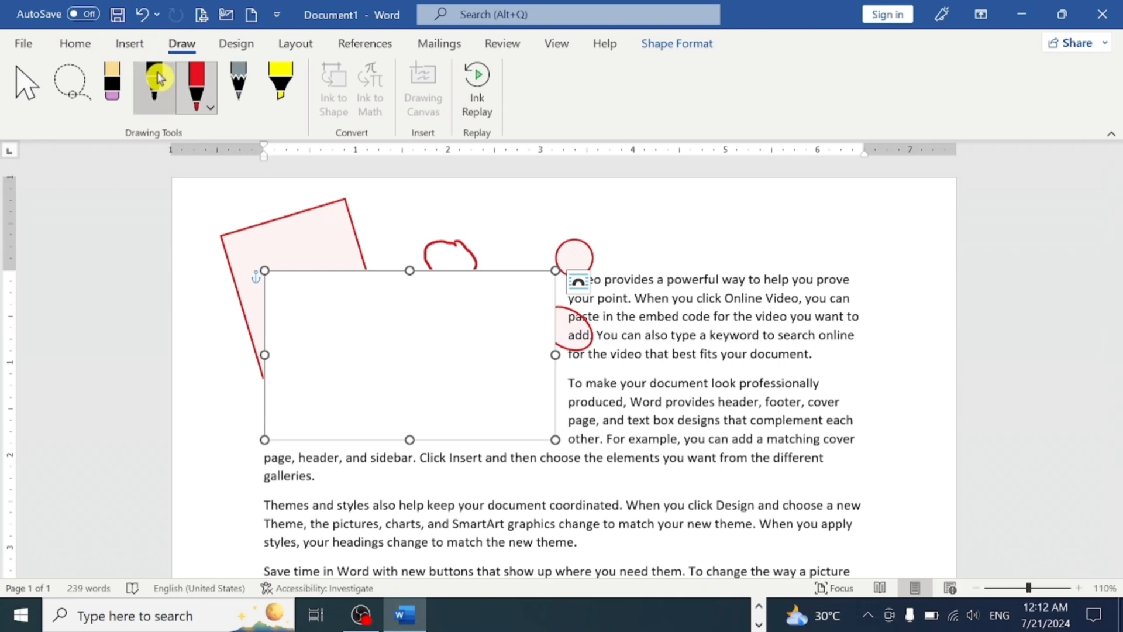
{"action": "left_click", "coordinate": [253, 107]}
{"action": "mouse_move", "coordinate": [368, 349]}
{"action": "left_mouse_down"}
{"action": "mouse_move", "coordinate": [444, 404]}
{"action": "mouse_move", "coordinate": [471, 363]}
{"action": "left_mouse_up"}
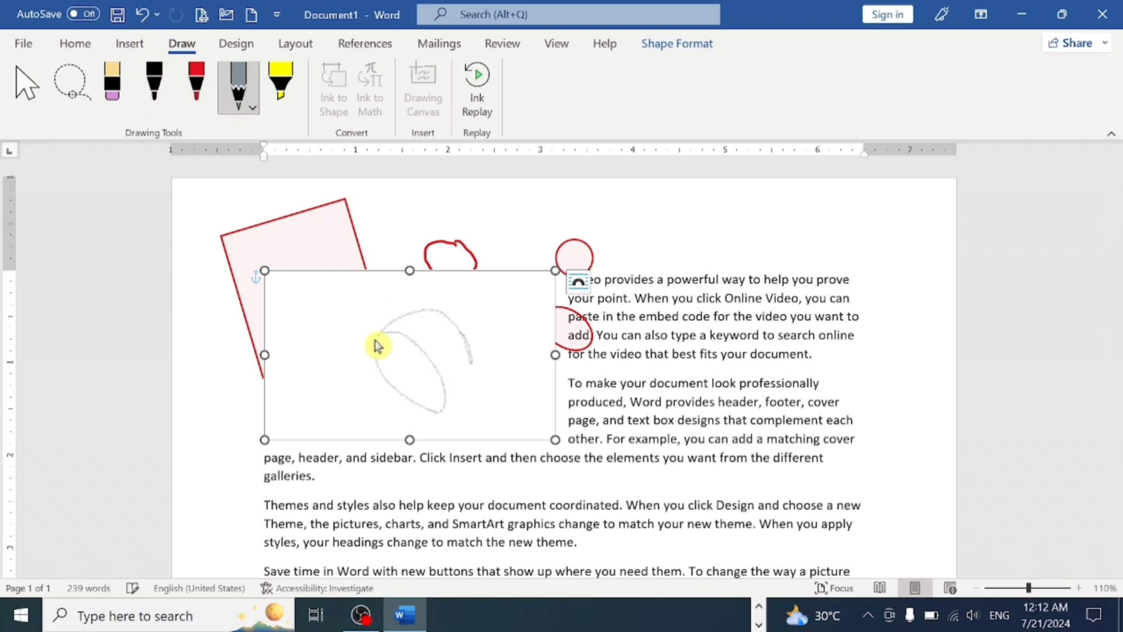
{"action": "mouse_move", "coordinate": [321, 299]}
{"action": "left_mouse_down"}
{"action": "mouse_move", "coordinate": [334, 341]}
{"action": "mouse_move", "coordinate": [484, 359]}
{"action": "left_mouse_up"}
{"action": "left_click", "coordinate": [196, 85]}
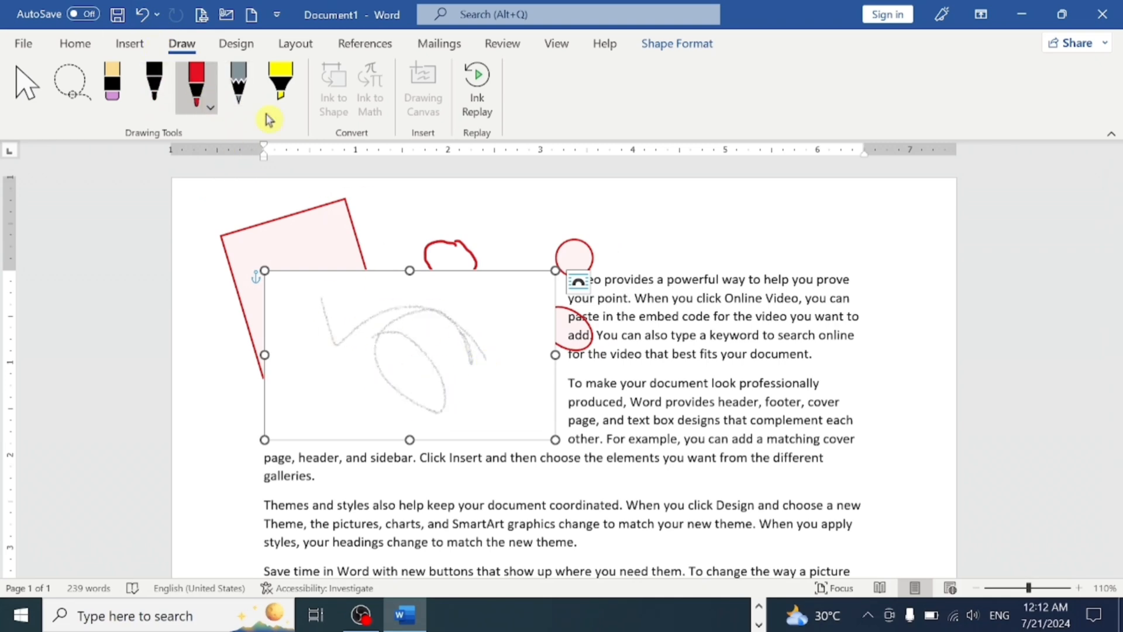
{"action": "mouse_move", "coordinate": [369, 355]}
{"action": "left_mouse_down"}
{"action": "mouse_move", "coordinate": [454, 366]}
{"action": "mouse_move", "coordinate": [509, 341]}
{"action": "left_mouse_up"}
- Deselect the drawing canvas and turn Ink to Shape on for the red pen
{"action": "left_click", "coordinate": [333, 87]}
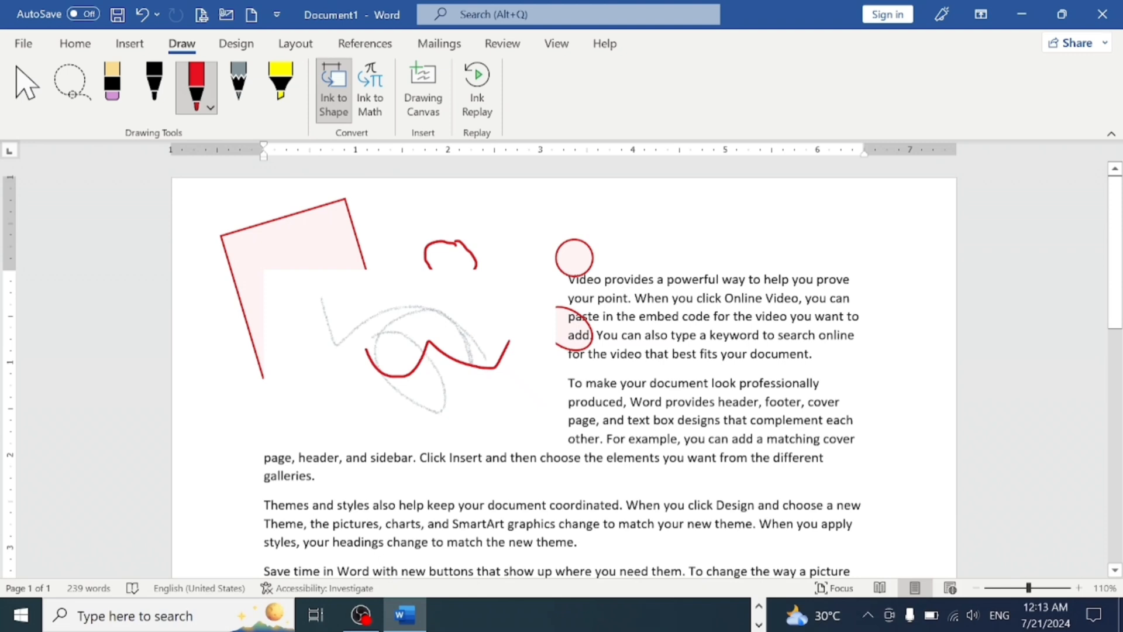
{"action": "left_click", "coordinate": [334, 111]}
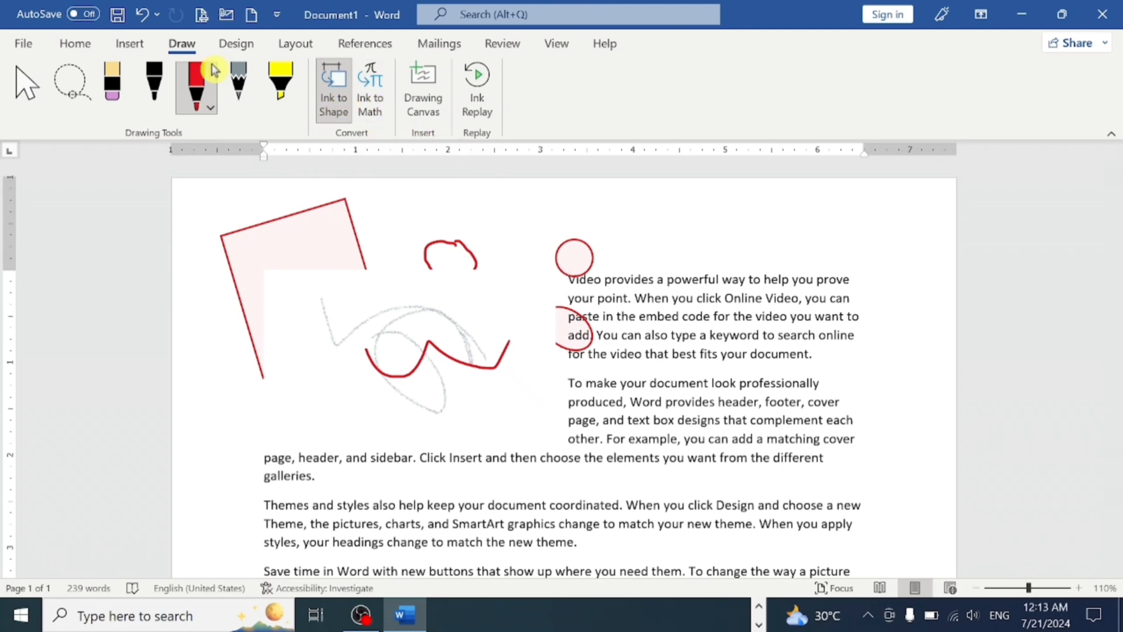